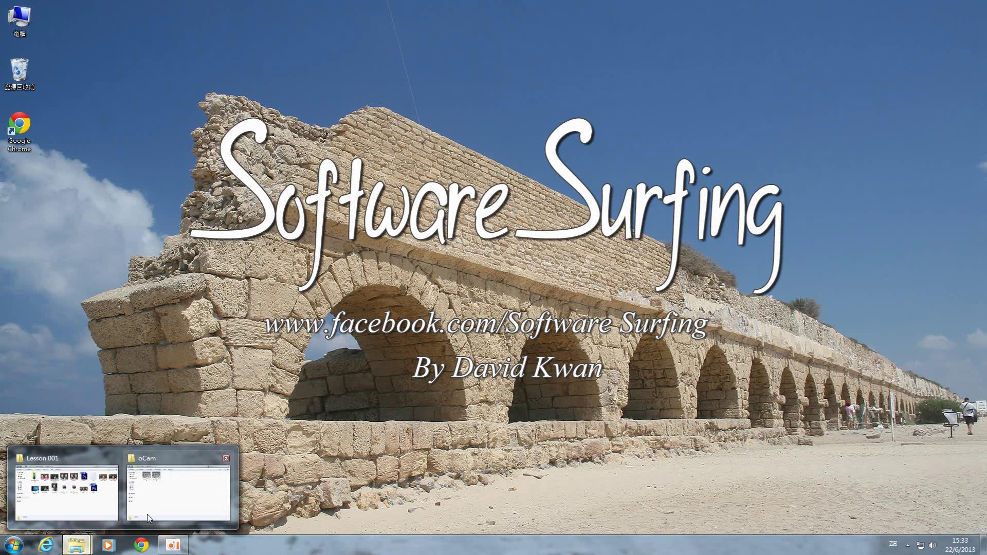
- Switch from the oCam folder to Lesson 001 and open the sp001 comparison image
{"action": "left_click", "coordinate": [149, 514]}
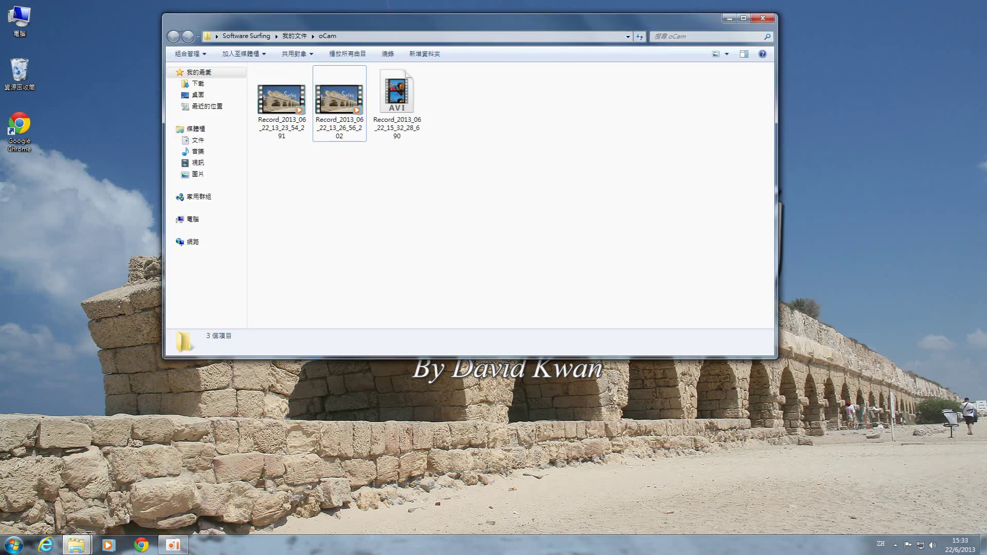
{"action": "mouse_move", "coordinate": [76, 544]}
{"action": "left_click", "coordinate": [58, 514]}
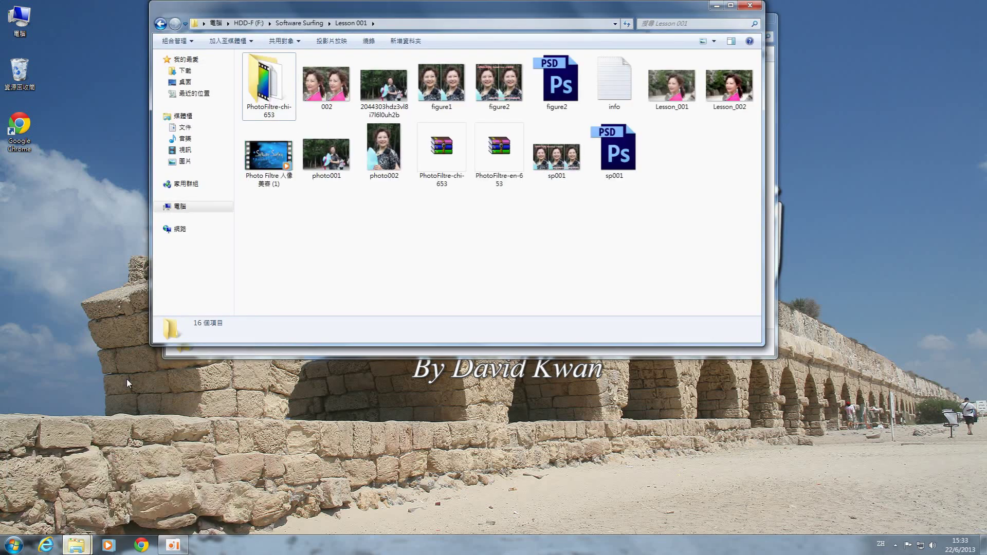
{"action": "double_click", "coordinate": [557, 177]}
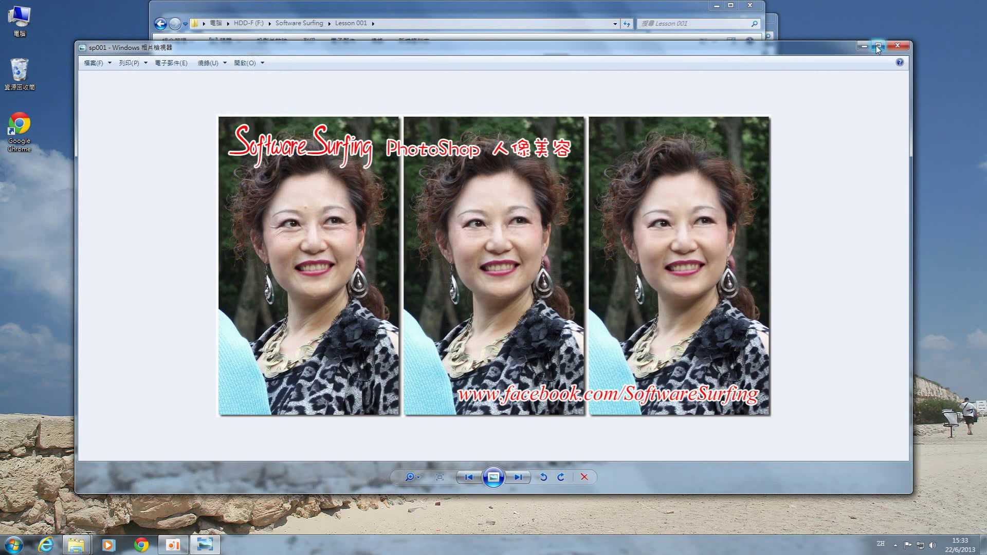
- Maximize Photo Viewer, zoom into the three-portrait sp001 comparison, then close the viewer
{"action": "left_click", "coordinate": [880, 44]}
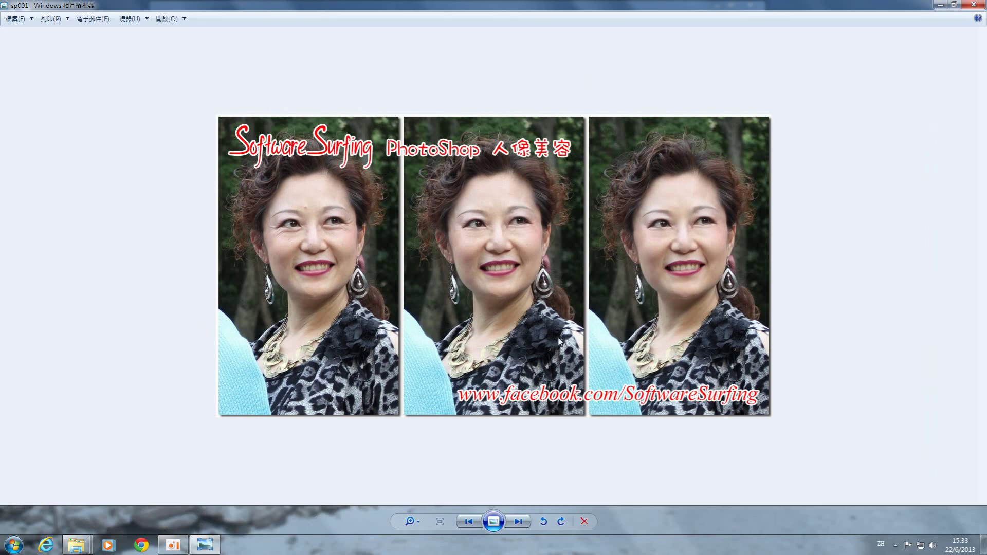
{"action": "left_click", "coordinate": [411, 523]}
{"action": "left_click_drag", "start_coordinate": [413, 522], "coordinate": [415, 513]}
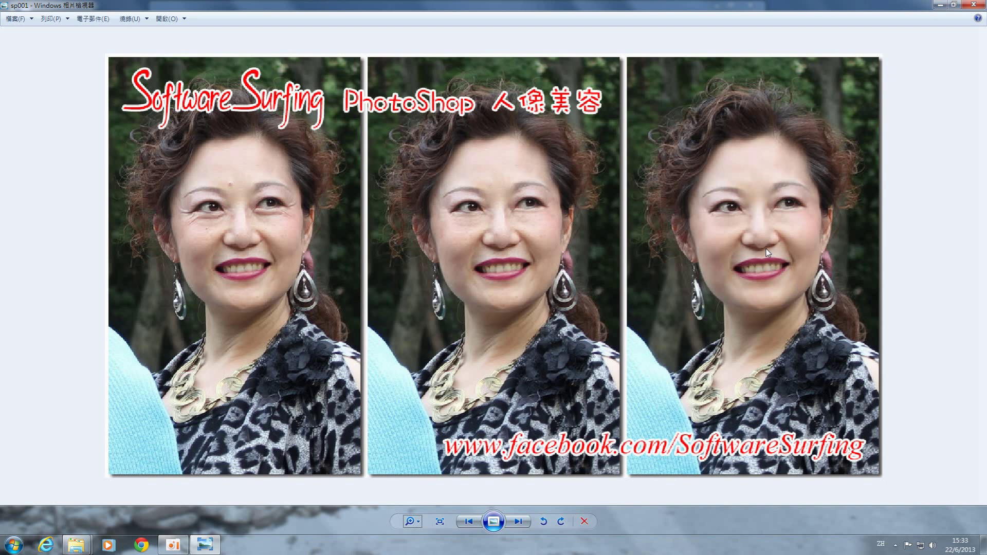
{"action": "left_click", "coordinate": [973, 5]}
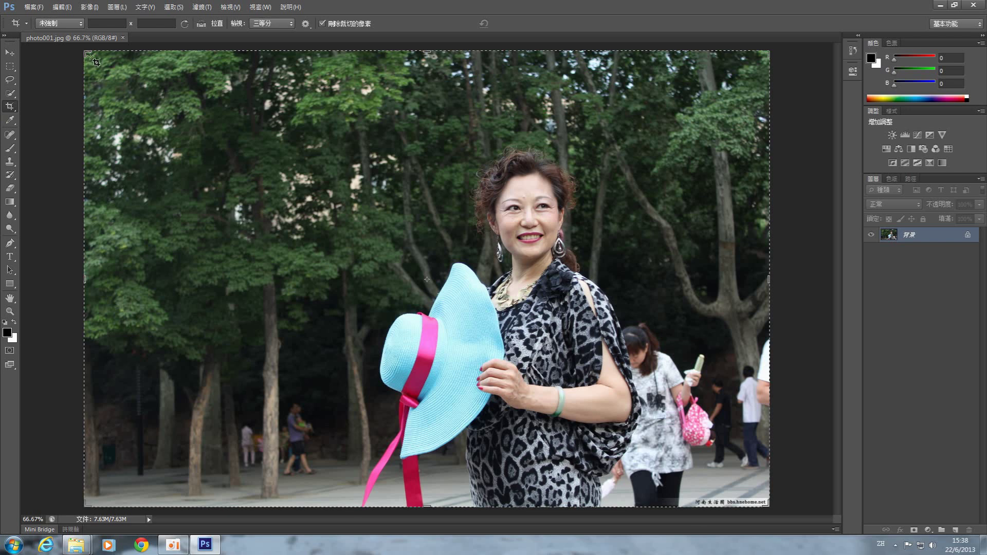
- Crop photo001.jpg tightly around the woman's head and shoulders and apply the crop
{"action": "mouse_move", "coordinate": [87, 52]}
{"action": "left_mouse_down"}
{"action": "mouse_move", "coordinate": [133, 69]}
{"action": "mouse_move", "coordinate": [221, 70]}
{"action": "mouse_move", "coordinate": [250, 97]}
{"action": "mouse_move", "coordinate": [265, 92]}
{"action": "left_mouse_up"}
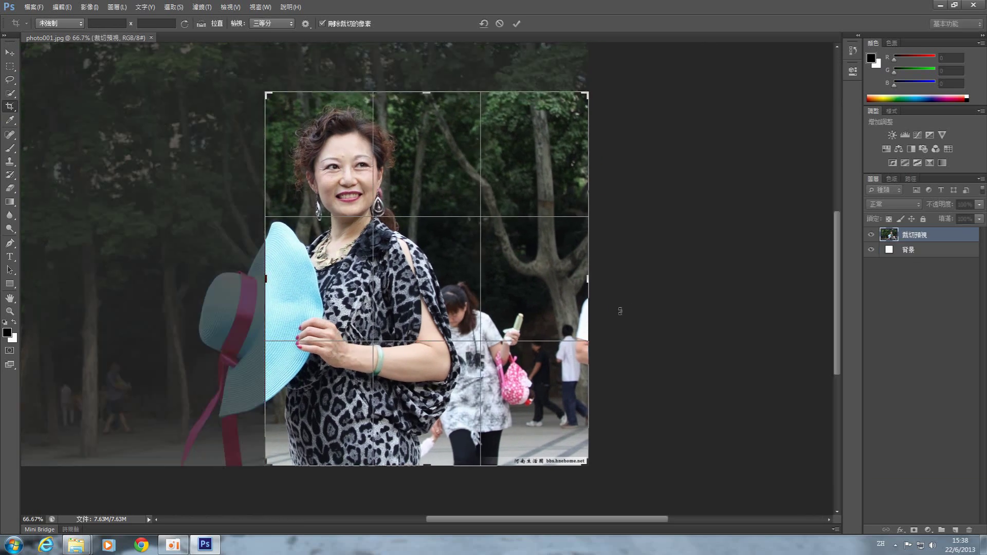
{"action": "left_click_drag", "start_coordinate": [589, 281], "coordinate": [504, 277]}
{"action": "left_click_drag", "start_coordinate": [426, 466], "coordinate": [450, 375]}
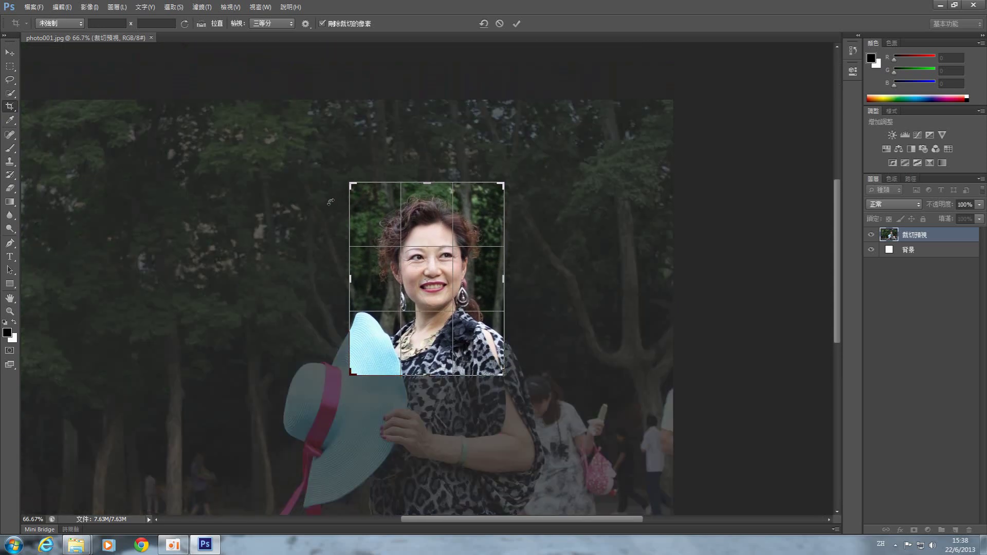
{"action": "left_click_drag", "start_coordinate": [353, 184], "coordinate": [358, 187]}
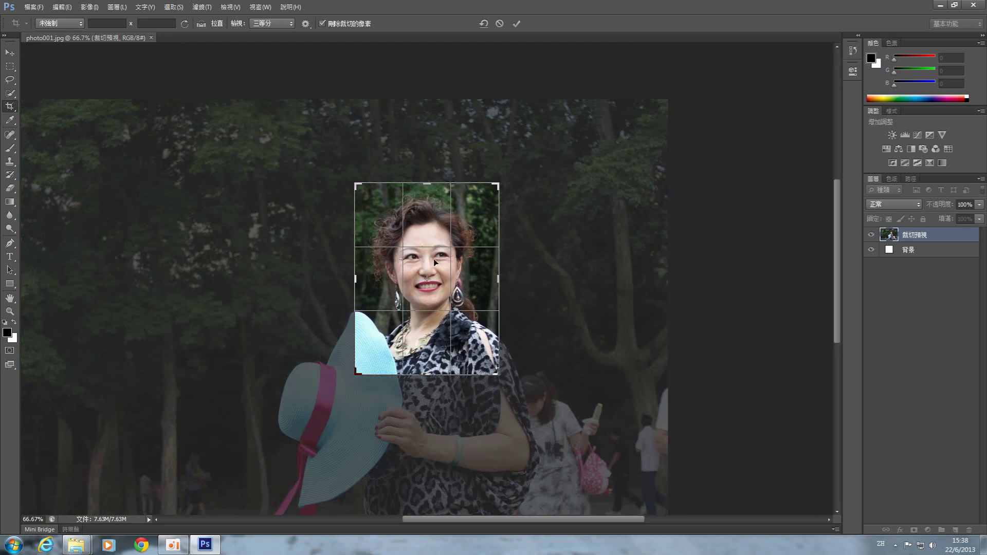
{"action": "key", "text": "Return"}
{"action": "left_click", "coordinate": [10, 67]}
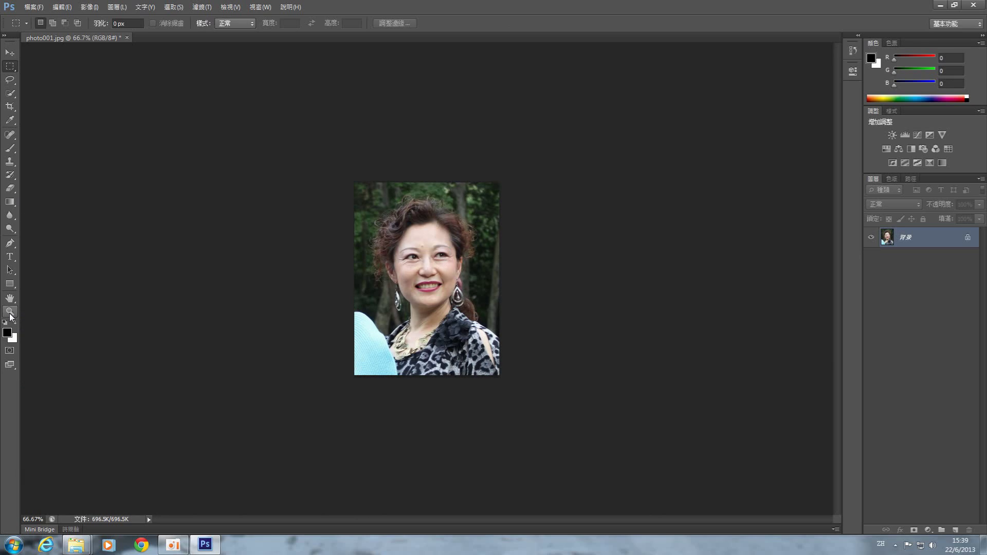
- Zoom in twice on the woman's face to reach 200% view
{"action": "left_click", "coordinate": [10, 312]}
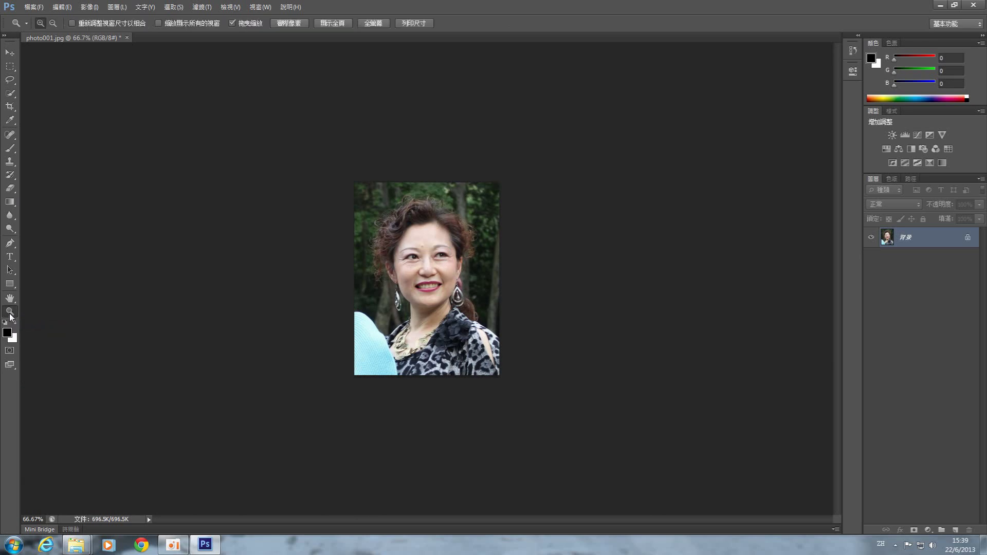
{"action": "left_click", "coordinate": [424, 268]}
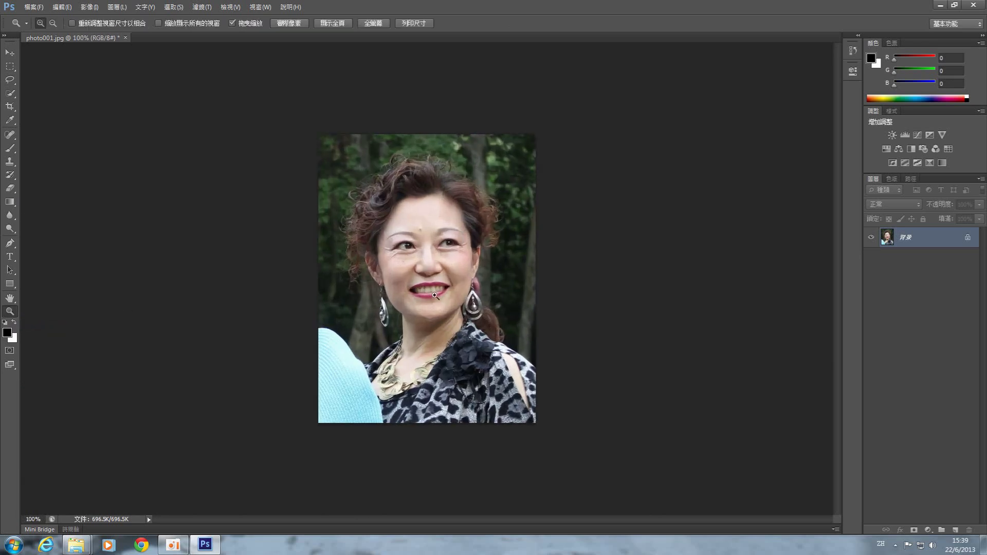
{"action": "left_click", "coordinate": [430, 290]}
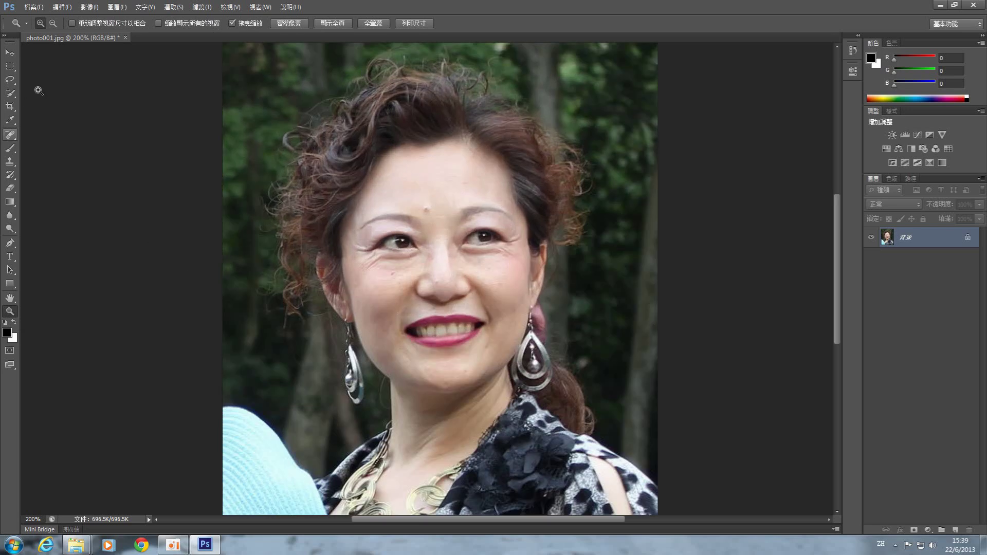
{"action": "left_click", "coordinate": [9, 56]}
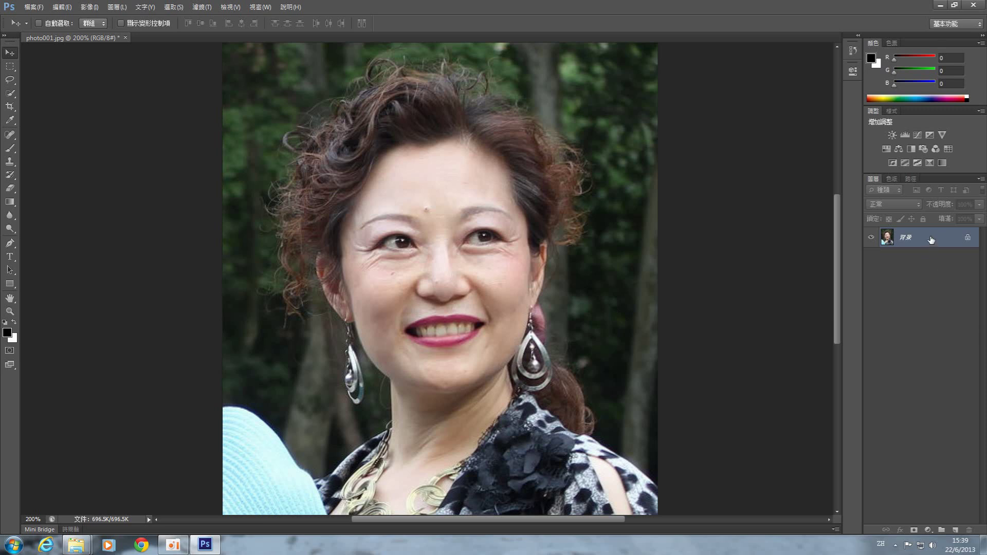
- Duplicate the Background layer to create a 背景 拷貝 copy above it
{"action": "left_click_drag", "start_coordinate": [932, 240], "coordinate": [956, 531]}
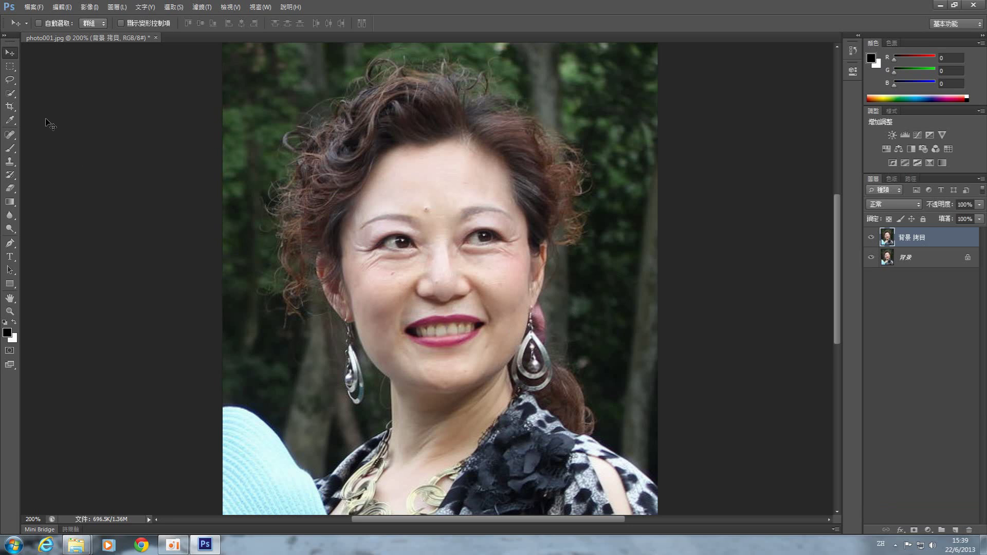
{"action": "left_click", "coordinate": [10, 162]}
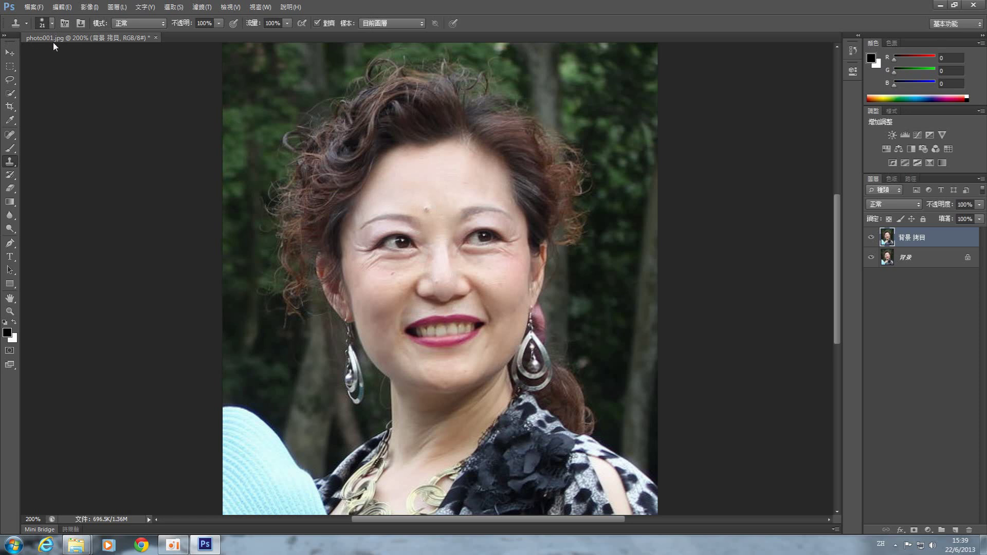
- Shrink the Clone Stamp brush to 19 px and zoom the forehead to 300%
{"action": "left_click", "coordinate": [51, 24]}
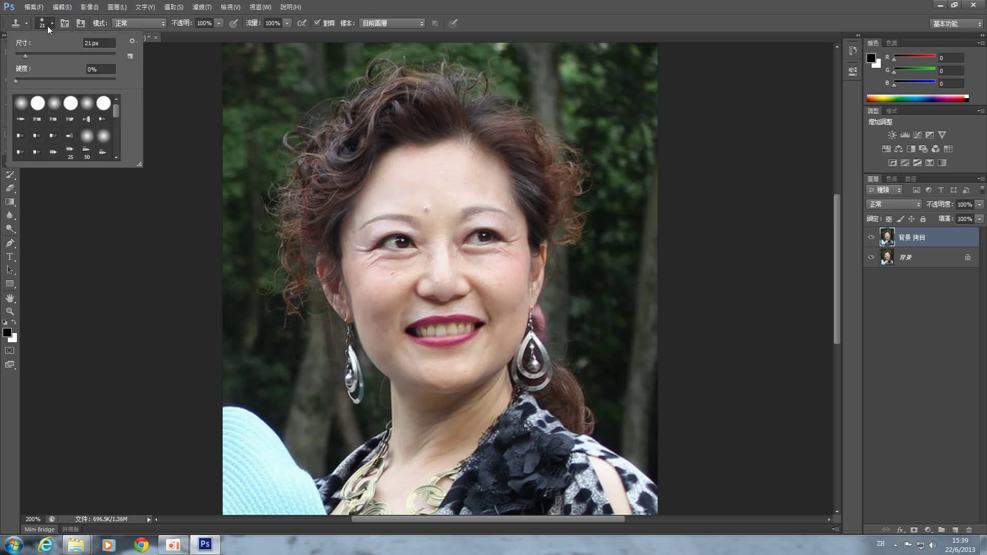
{"action": "left_click_drag", "start_coordinate": [26, 55], "coordinate": [24, 54]}
{"action": "left_click", "coordinate": [335, 5]}
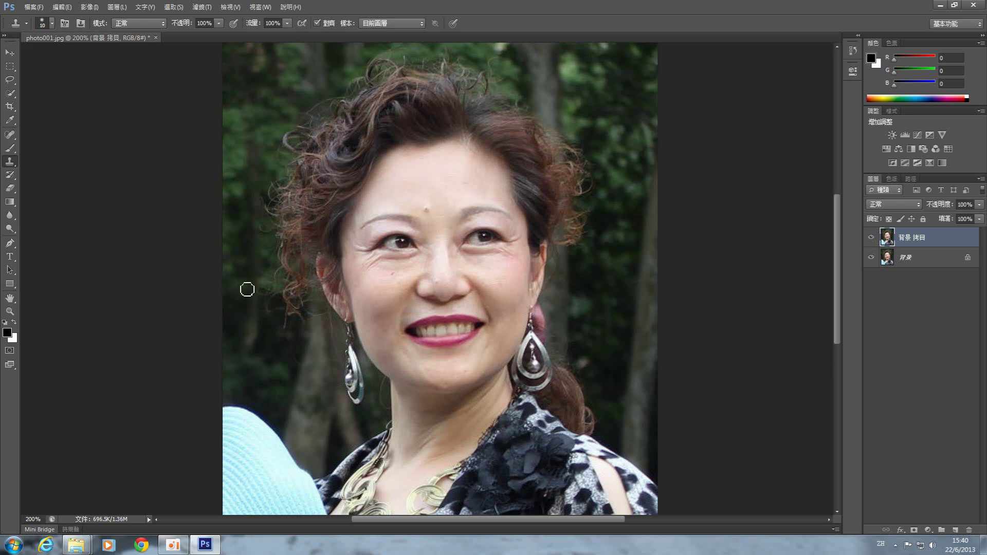
{"action": "left_click", "coordinate": [9, 314]}
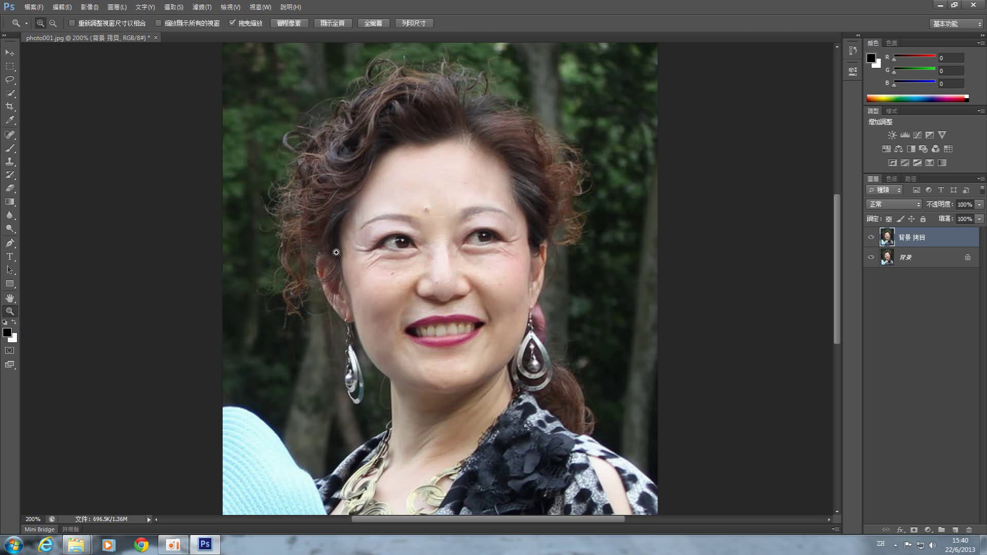
{"action": "left_click", "coordinate": [438, 223]}
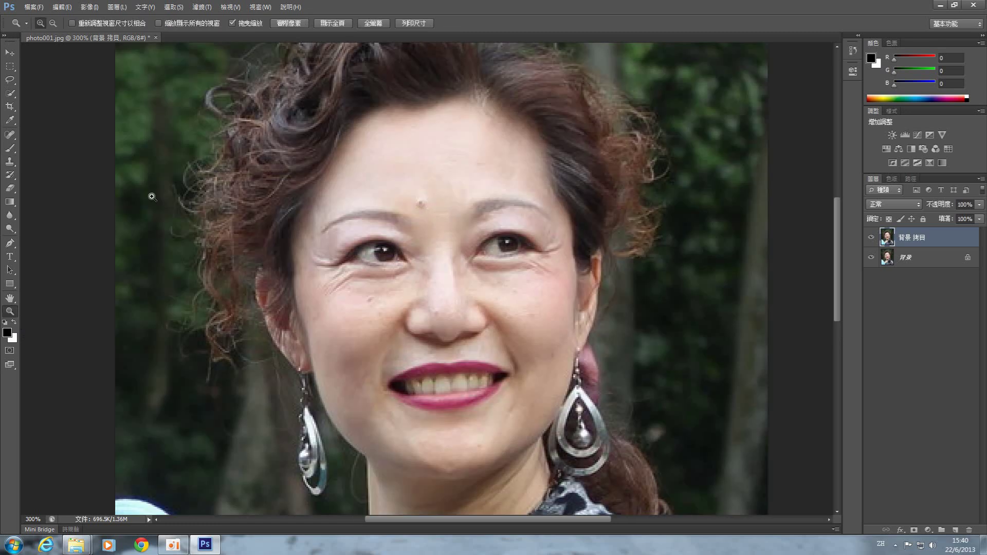
- Clone clean skin over the dark spot in the middle of the forehead
{"action": "left_click", "coordinate": [9, 164]}
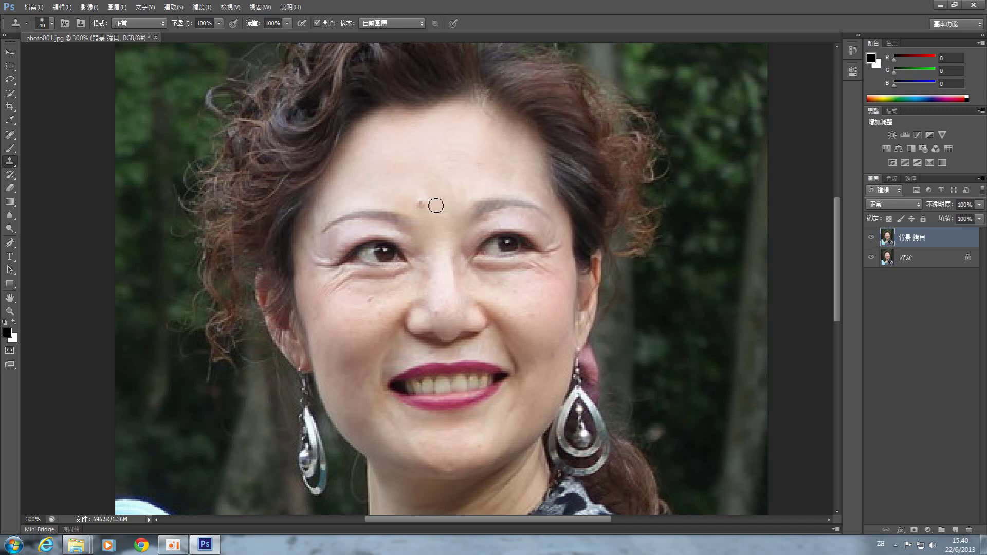
{"action": "left_click", "coordinate": [420, 205]}
{"action": "left_click", "coordinate": [481, 280], "text": "alt"}
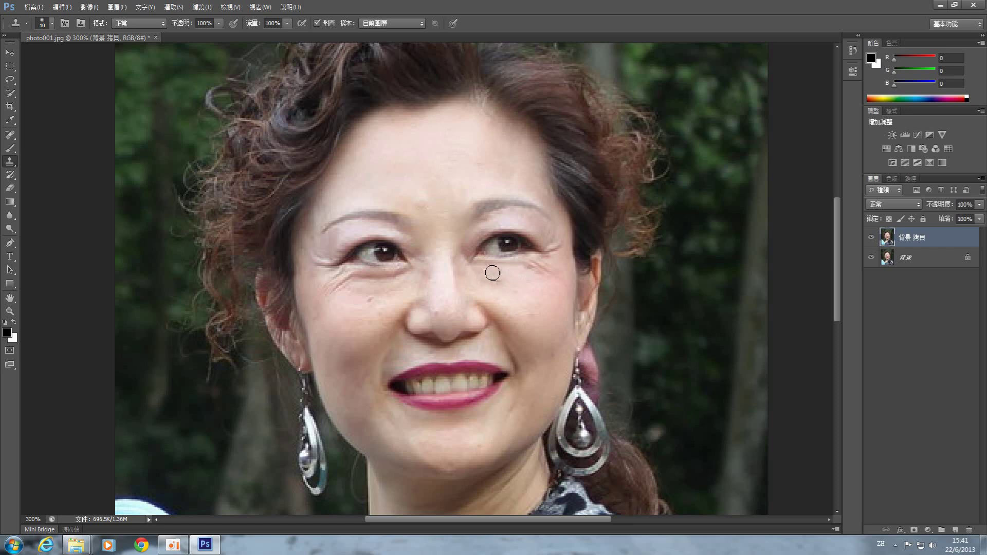
- Clone-stamp smooth skin over the eye-corner crow's-feet and the wrinkles under the eye
{"action": "mouse_move", "coordinate": [543, 269]}
{"action": "left_mouse_down"}
{"action": "mouse_move", "coordinate": [557, 265]}
{"action": "mouse_move", "coordinate": [529, 269]}
{"action": "left_mouse_up"}
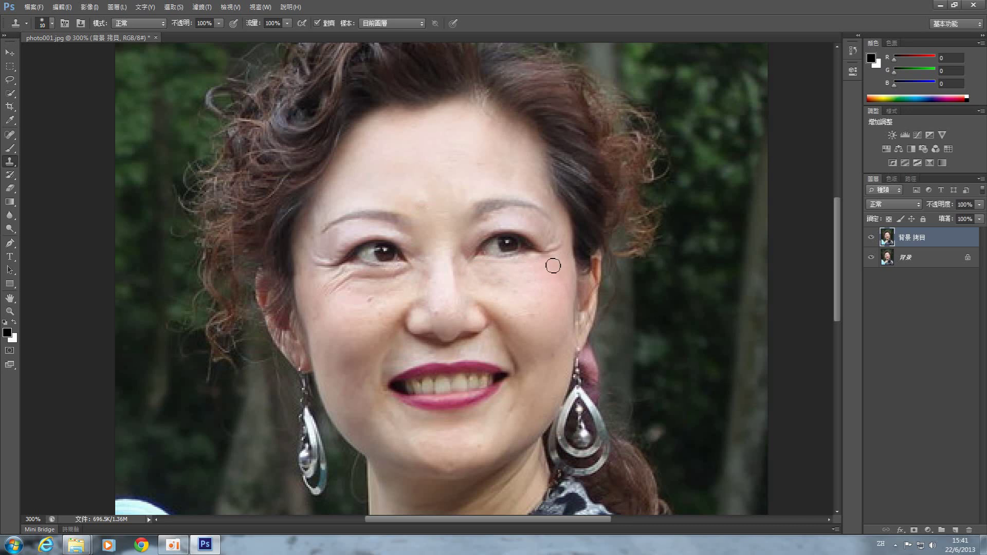
{"action": "left_click", "coordinate": [552, 264], "text": "alt"}
{"action": "left_click", "coordinate": [561, 250], "text": "alt"}
{"action": "left_click_drag", "start_coordinate": [406, 283], "coordinate": [368, 282]}
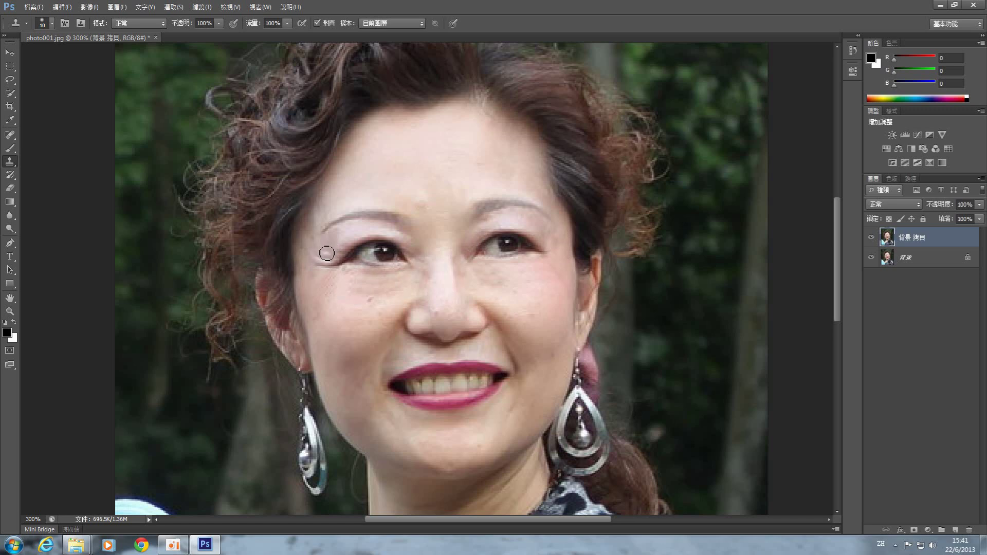
- Paint out the left eye-corner wrinkles and clone away the small cheek mole
{"action": "left_click", "coordinate": [325, 251]}
{"action": "left_click_drag", "start_coordinate": [325, 255], "coordinate": [316, 259]}
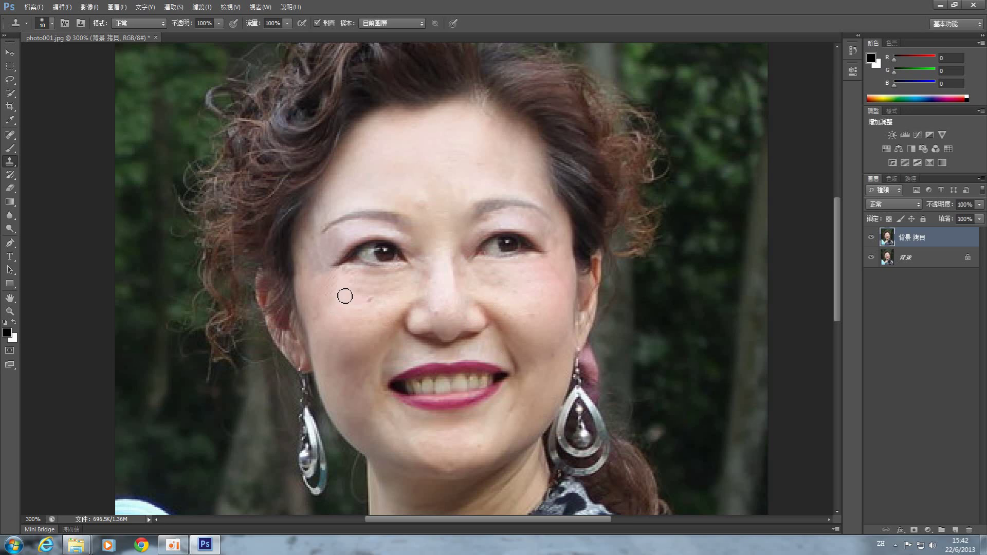
{"action": "left_click", "coordinate": [339, 290], "text": "alt"}
{"action": "left_click", "coordinate": [378, 305], "text": "alt"}
{"action": "left_click", "coordinate": [373, 302]}
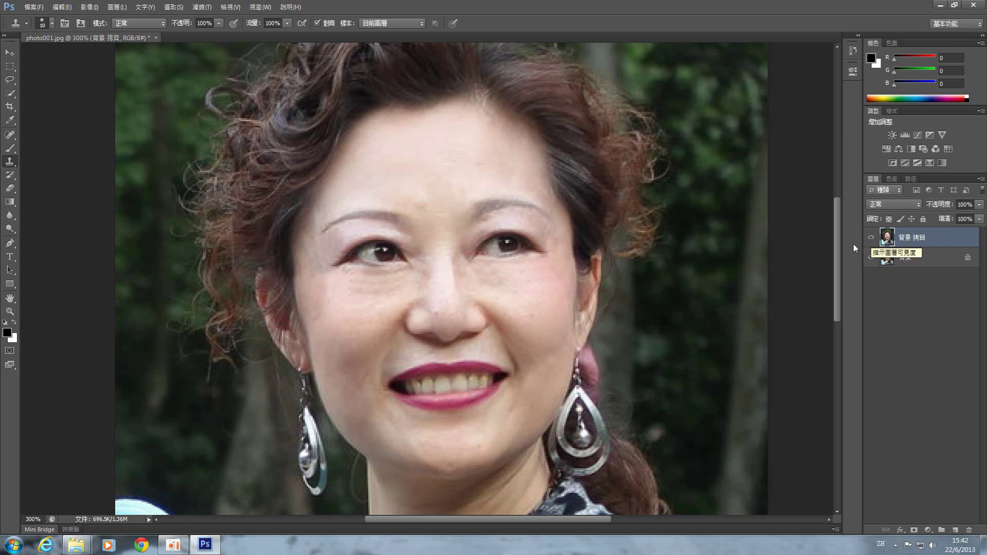
- Toggle 背景 拷貝 off and on to compare, then duplicate it as 背景 拷貝 2
{"action": "left_click", "coordinate": [870, 239]}
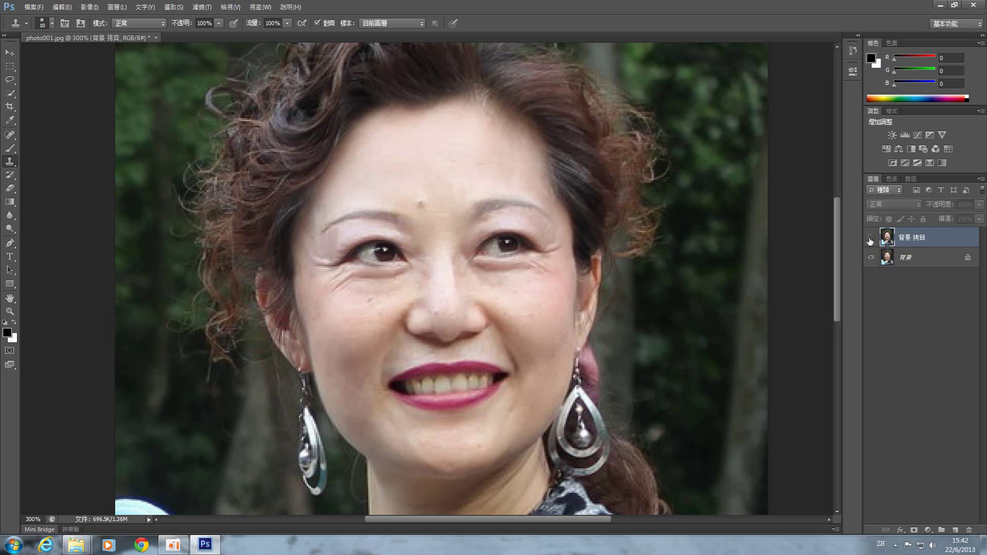
{"action": "left_click", "coordinate": [869, 238]}
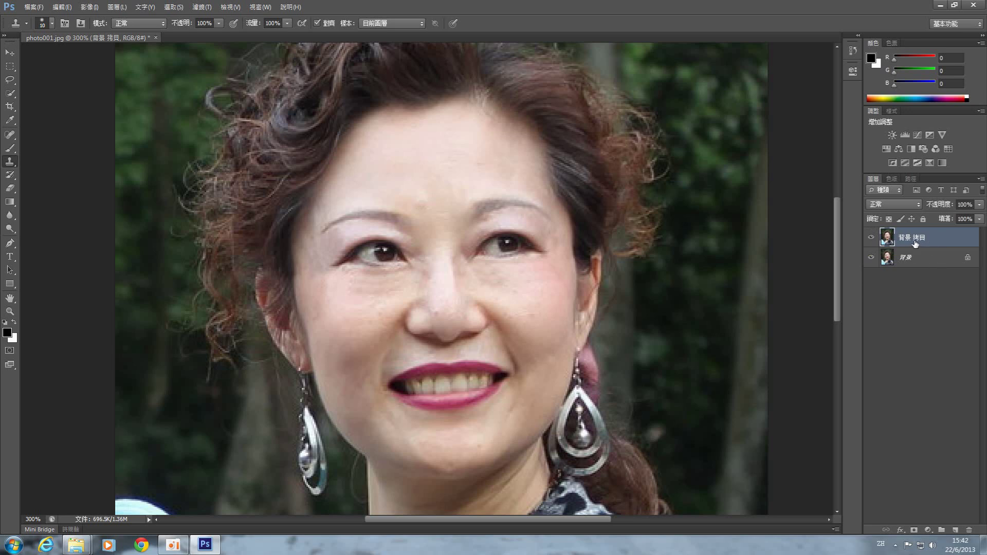
{"action": "left_click_drag", "start_coordinate": [915, 238], "coordinate": [956, 530]}
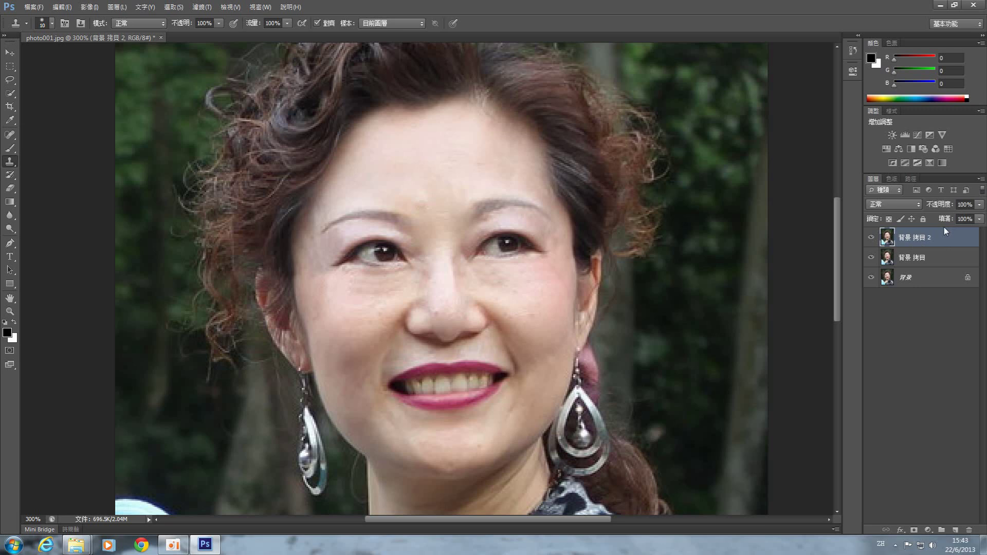
- Add a new empty layer, 圖層 1, using 新增圖層 from the Layers panel menu
{"action": "left_click", "coordinate": [981, 179]}
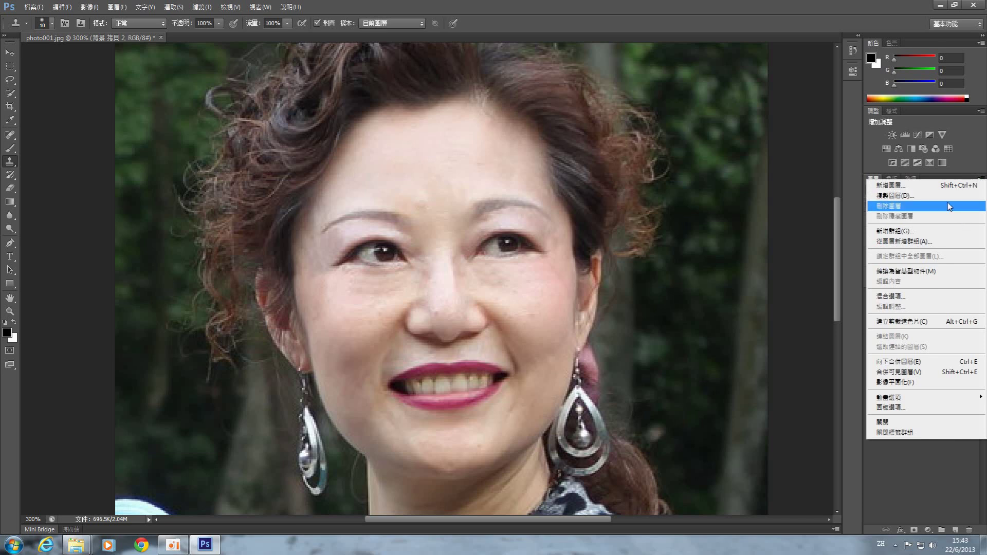
{"action": "left_click", "coordinate": [917, 188]}
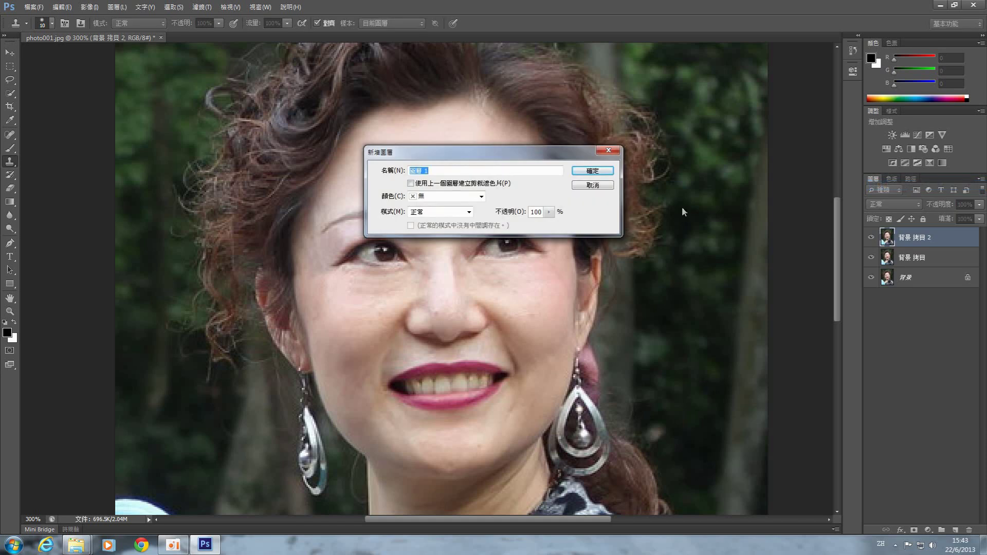
{"action": "left_click", "coordinate": [590, 174]}
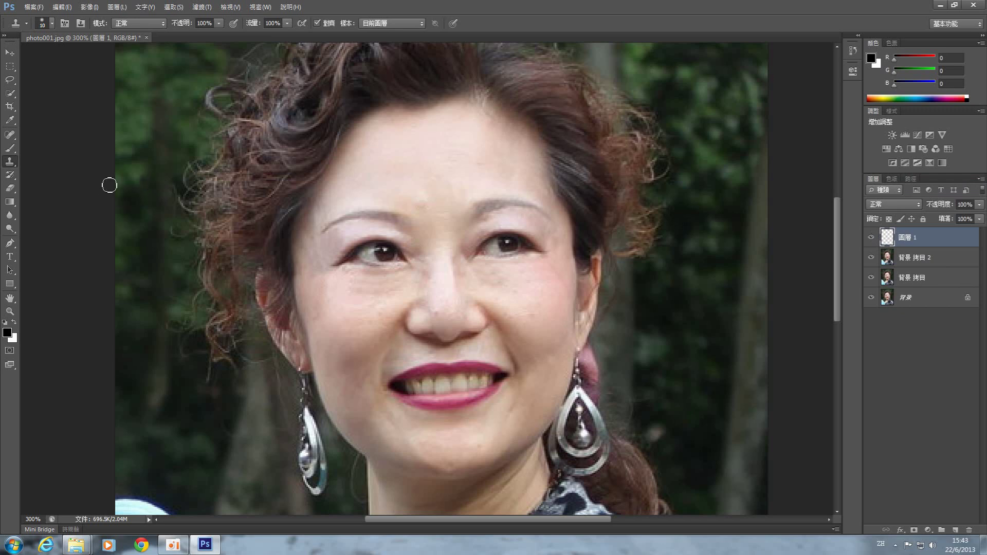
- Pick the standard Brush tool and set the foreground colour to pure red (R 255, ff0000)
{"action": "left_click", "coordinate": [9, 149]}
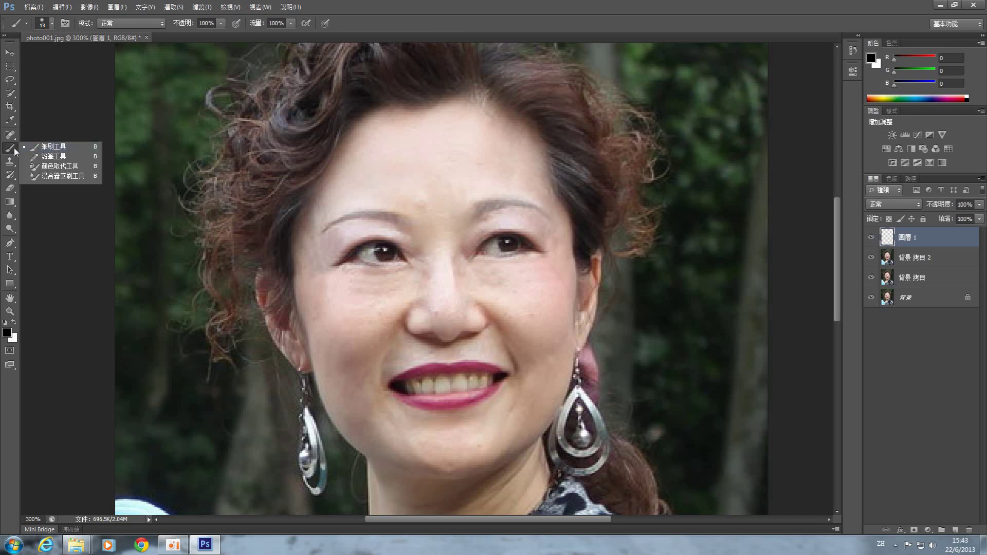
{"action": "left_click", "coordinate": [23, 145]}
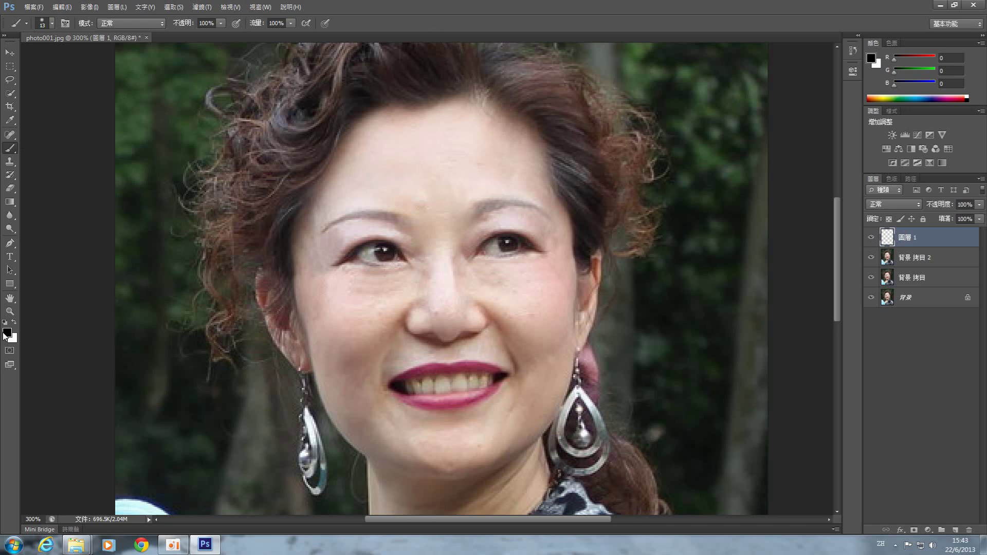
{"action": "left_click", "coordinate": [6, 334]}
{"action": "type", "text": "255"}
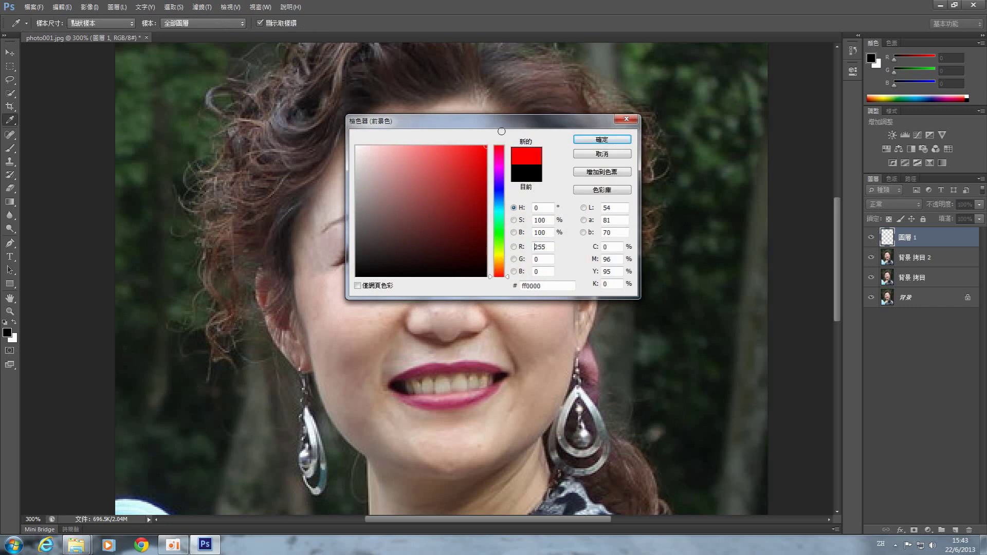
{"action": "left_click", "coordinate": [596, 140]}
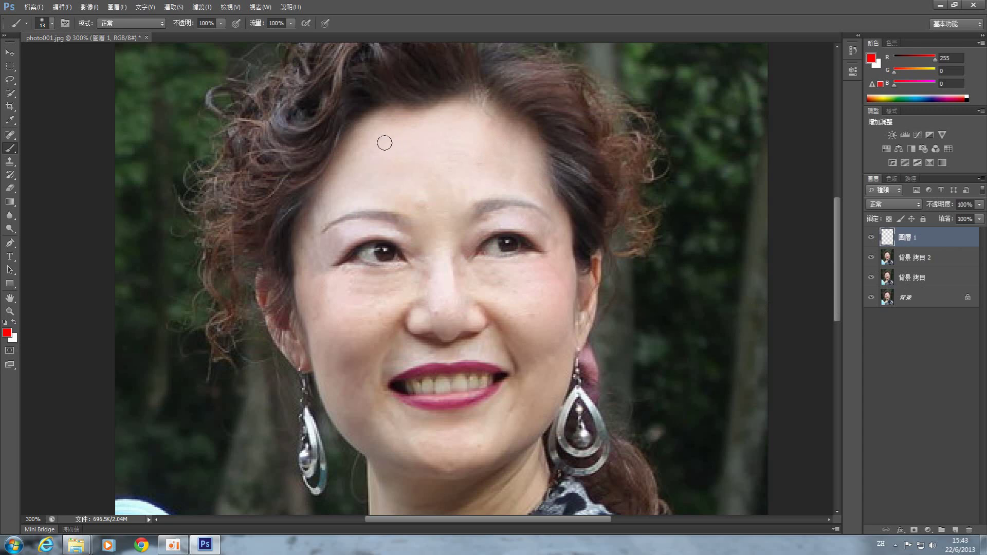
- Paint red on 圖層 1 across the forehead, both cheeks and the jaw down to the chin
{"action": "mouse_move", "coordinate": [375, 132]}
{"action": "left_mouse_down"}
{"action": "mouse_move", "coordinate": [429, 125]}
{"action": "mouse_move", "coordinate": [503, 139]}
{"action": "mouse_move", "coordinate": [539, 191]}
{"action": "mouse_move", "coordinate": [461, 196]}
{"action": "mouse_move", "coordinate": [514, 178]}
{"action": "mouse_move", "coordinate": [506, 152]}
{"action": "mouse_move", "coordinate": [467, 140]}
{"action": "mouse_move", "coordinate": [515, 169]}
{"action": "mouse_move", "coordinate": [406, 136]}
{"action": "mouse_move", "coordinate": [363, 139]}
{"action": "mouse_move", "coordinate": [325, 209]}
{"action": "mouse_move", "coordinate": [393, 197]}
{"action": "mouse_move", "coordinate": [426, 209]}
{"action": "mouse_move", "coordinate": [469, 192]}
{"action": "left_mouse_up"}
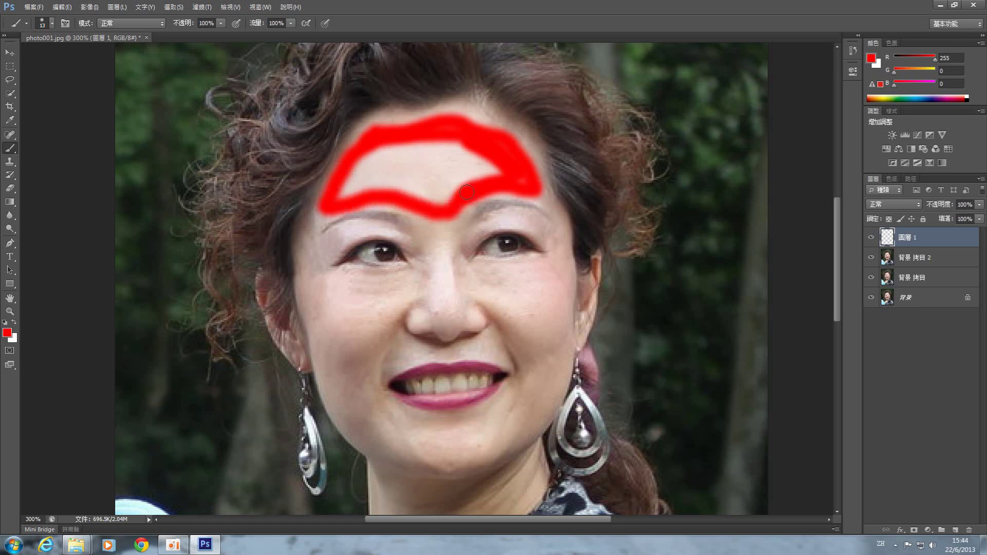
{"action": "mouse_move", "coordinate": [319, 282]}
{"action": "left_mouse_down"}
{"action": "mouse_move", "coordinate": [396, 286]}
{"action": "mouse_move", "coordinate": [364, 327]}
{"action": "mouse_move", "coordinate": [353, 392]}
{"action": "left_mouse_up"}
{"action": "left_click", "coordinate": [310, 282]}
{"action": "mouse_move", "coordinate": [310, 282]}
{"action": "left_mouse_down"}
{"action": "mouse_move", "coordinate": [350, 421]}
{"action": "mouse_move", "coordinate": [394, 452]}
{"action": "mouse_move", "coordinate": [446, 458]}
{"action": "left_mouse_up"}
{"action": "mouse_move", "coordinate": [360, 396]}
{"action": "left_mouse_down"}
{"action": "mouse_move", "coordinate": [380, 430]}
{"action": "mouse_move", "coordinate": [446, 453]}
{"action": "mouse_move", "coordinate": [360, 419]}
{"action": "mouse_move", "coordinate": [378, 426]}
{"action": "left_mouse_up"}
{"action": "mouse_move", "coordinate": [328, 298]}
{"action": "left_mouse_down"}
{"action": "mouse_move", "coordinate": [372, 301]}
{"action": "mouse_move", "coordinate": [349, 355]}
{"action": "mouse_move", "coordinate": [321, 318]}
{"action": "mouse_move", "coordinate": [319, 294]}
{"action": "left_mouse_up"}
{"action": "mouse_move", "coordinate": [491, 288]}
{"action": "left_mouse_down"}
{"action": "mouse_move", "coordinate": [534, 275]}
{"action": "mouse_move", "coordinate": [560, 324]}
{"action": "mouse_move", "coordinate": [542, 393]}
{"action": "mouse_move", "coordinate": [503, 284]}
{"action": "mouse_move", "coordinate": [530, 412]}
{"action": "mouse_move", "coordinate": [485, 412]}
{"action": "mouse_move", "coordinate": [448, 458]}
{"action": "mouse_move", "coordinate": [466, 436]}
{"action": "left_mouse_up"}
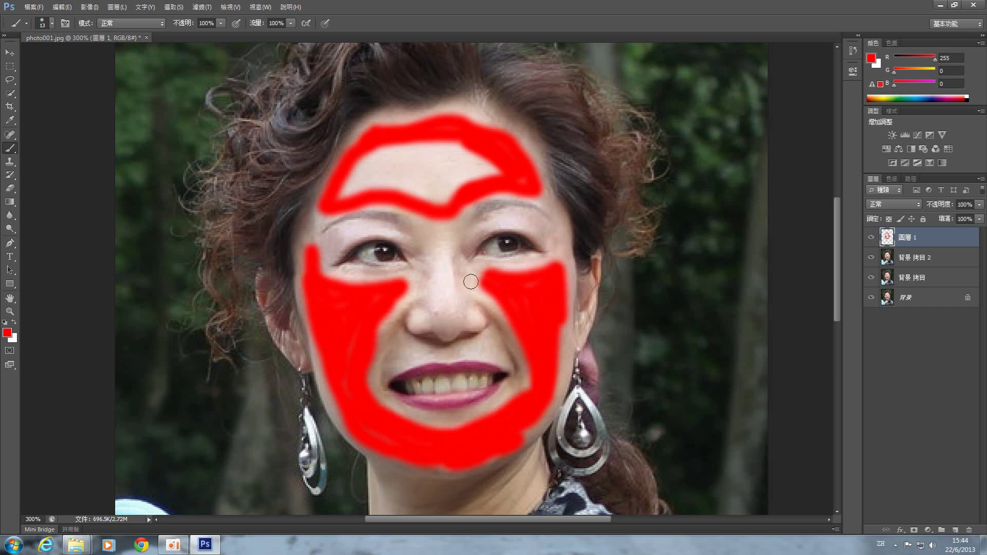
{"action": "mouse_move", "coordinate": [432, 164]}
{"action": "left_mouse_down"}
{"action": "mouse_move", "coordinate": [401, 142]}
{"action": "mouse_move", "coordinate": [478, 169]}
{"action": "mouse_move", "coordinate": [354, 165]}
{"action": "mouse_move", "coordinate": [447, 206]}
{"action": "mouse_move", "coordinate": [436, 198]}
{"action": "left_mouse_up"}
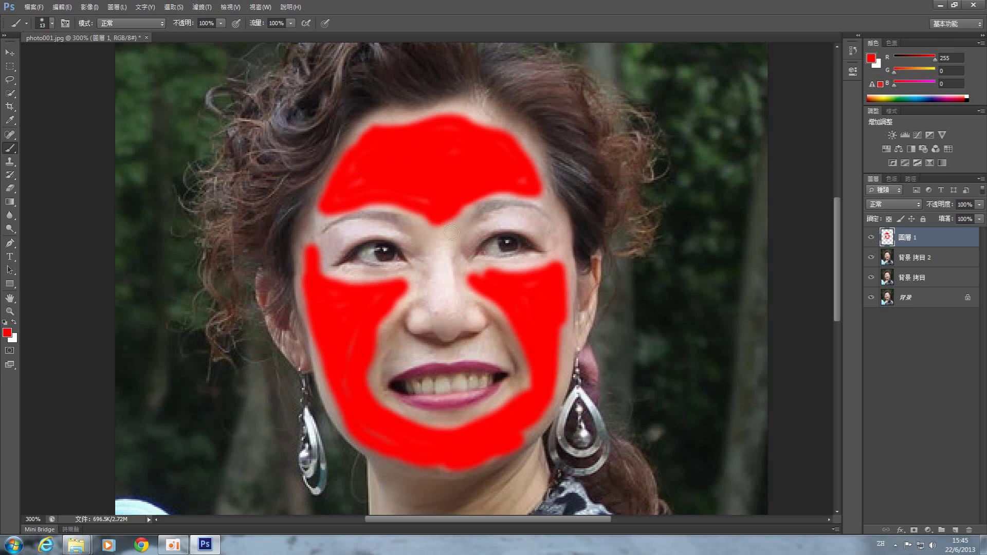
- Shrink the brush to 9 px and paint red around the left eyebrow toward the inner eye corner
{"action": "left_click", "coordinate": [52, 23]}
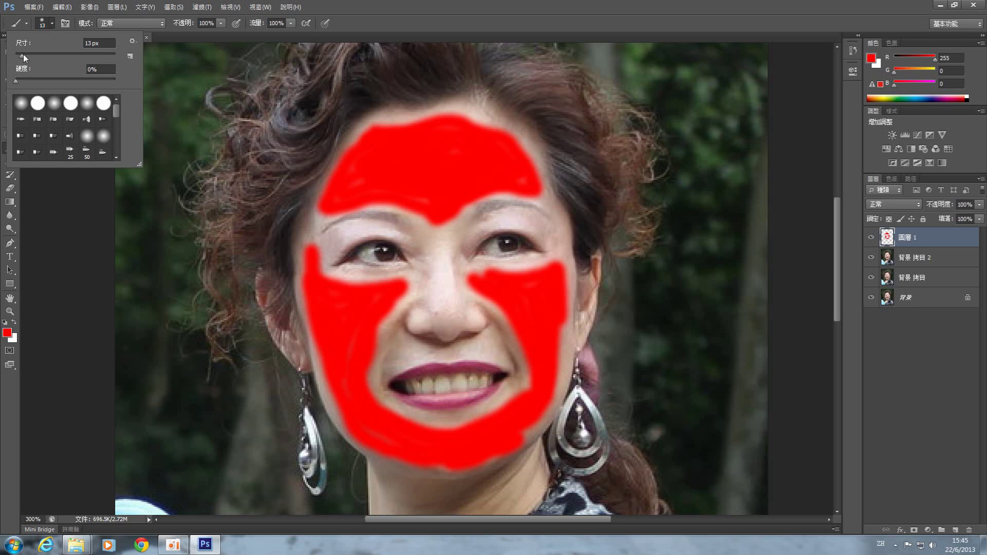
{"action": "left_click_drag", "start_coordinate": [23, 55], "coordinate": [20, 56]}
{"action": "mouse_move", "coordinate": [316, 247]}
{"action": "left_mouse_down"}
{"action": "mouse_move", "coordinate": [386, 229]}
{"action": "mouse_move", "coordinate": [331, 231]}
{"action": "mouse_move", "coordinate": [331, 247]}
{"action": "mouse_move", "coordinate": [346, 239]}
{"action": "mouse_move", "coordinate": [326, 247]}
{"action": "mouse_move", "coordinate": [326, 280]}
{"action": "left_mouse_up"}
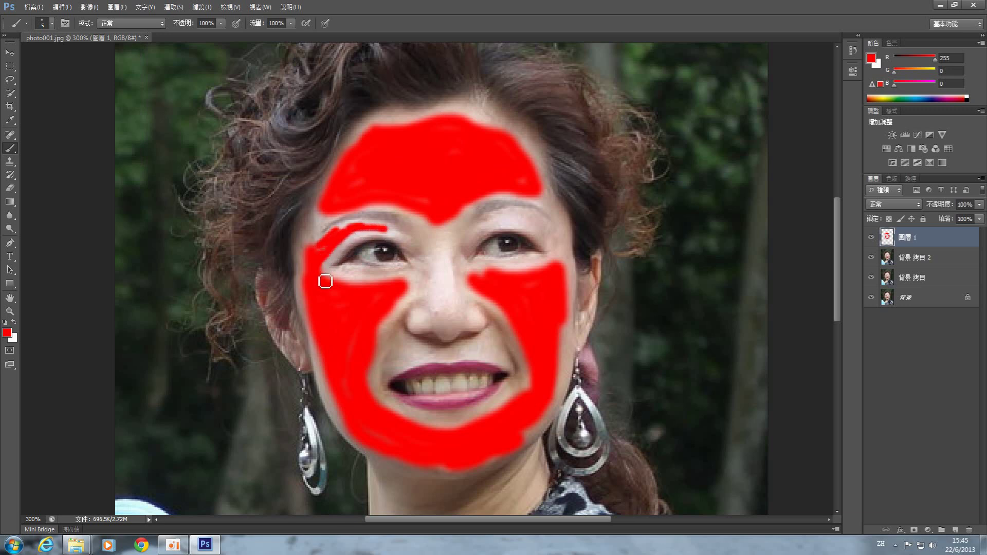
{"action": "mouse_move", "coordinate": [315, 220]}
{"action": "left_mouse_down"}
{"action": "mouse_move", "coordinate": [325, 213]}
{"action": "mouse_move", "coordinate": [311, 249]}
{"action": "mouse_move", "coordinate": [324, 262]}
{"action": "left_mouse_up"}
{"action": "mouse_move", "coordinate": [399, 236]}
{"action": "left_mouse_down"}
{"action": "mouse_move", "coordinate": [391, 231]}
{"action": "mouse_move", "coordinate": [417, 245]}
{"action": "mouse_move", "coordinate": [416, 223]}
{"action": "mouse_move", "coordinate": [419, 236]}
{"action": "mouse_move", "coordinate": [434, 218]}
{"action": "left_mouse_up"}
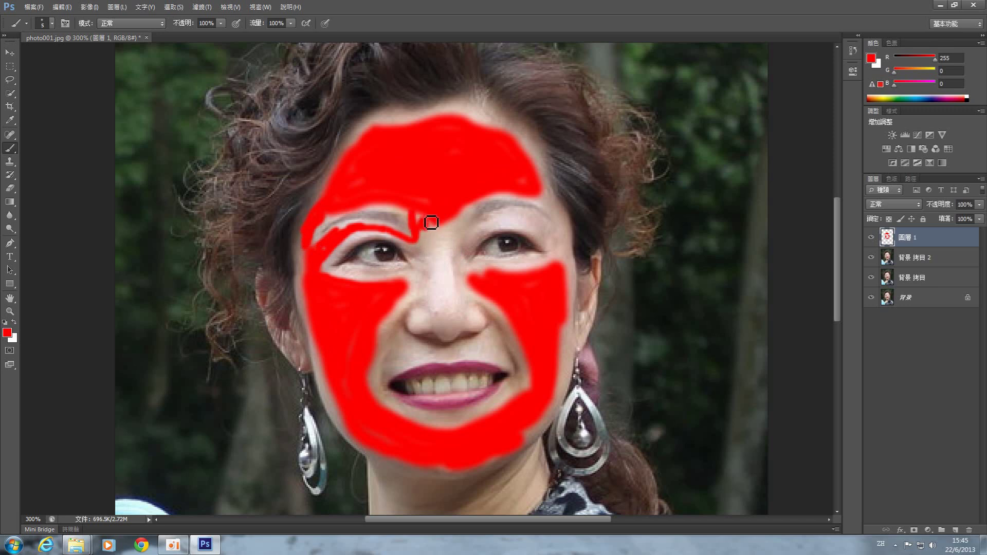
- Reset the brush to 9 px and paint red down the nose bridge and at the right eyebrow
{"action": "left_click", "coordinate": [53, 23]}
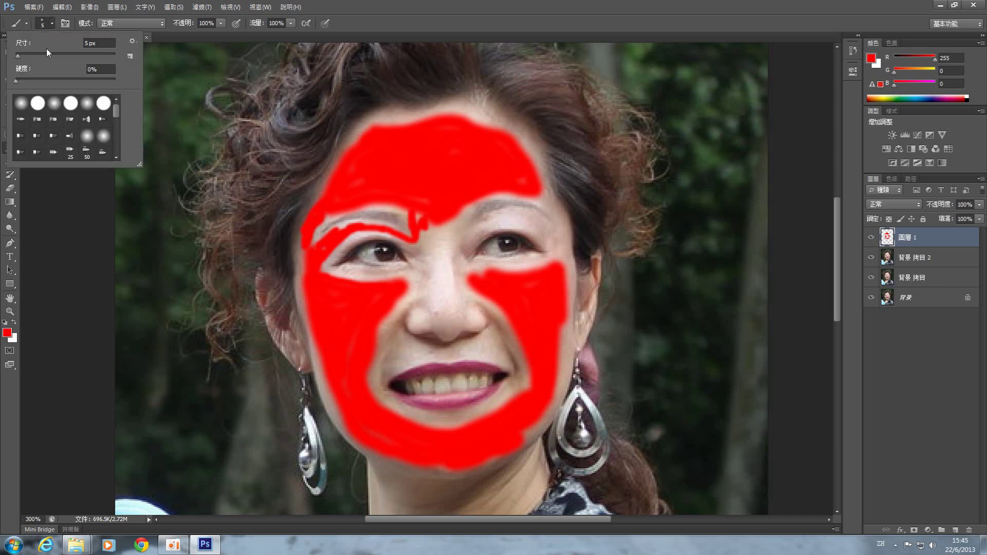
{"action": "left_click", "coordinate": [18, 56]}
{"action": "key", "text": "Return"}
{"action": "mouse_move", "coordinate": [421, 235]}
{"action": "left_mouse_down"}
{"action": "mouse_move", "coordinate": [421, 253]}
{"action": "mouse_move", "coordinate": [546, 214]}
{"action": "mouse_move", "coordinate": [451, 238]}
{"action": "mouse_move", "coordinate": [466, 287]}
{"action": "mouse_move", "coordinate": [419, 296]}
{"action": "mouse_move", "coordinate": [447, 308]}
{"action": "mouse_move", "coordinate": [403, 356]}
{"action": "mouse_move", "coordinate": [407, 346]}
{"action": "mouse_move", "coordinate": [508, 359]}
{"action": "left_mouse_up"}
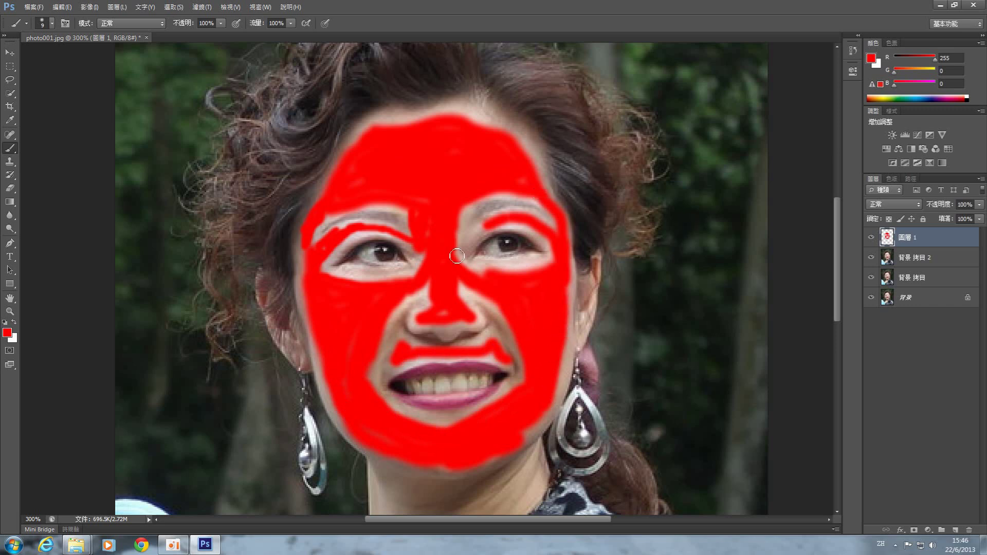
{"action": "left_click", "coordinate": [478, 233]}
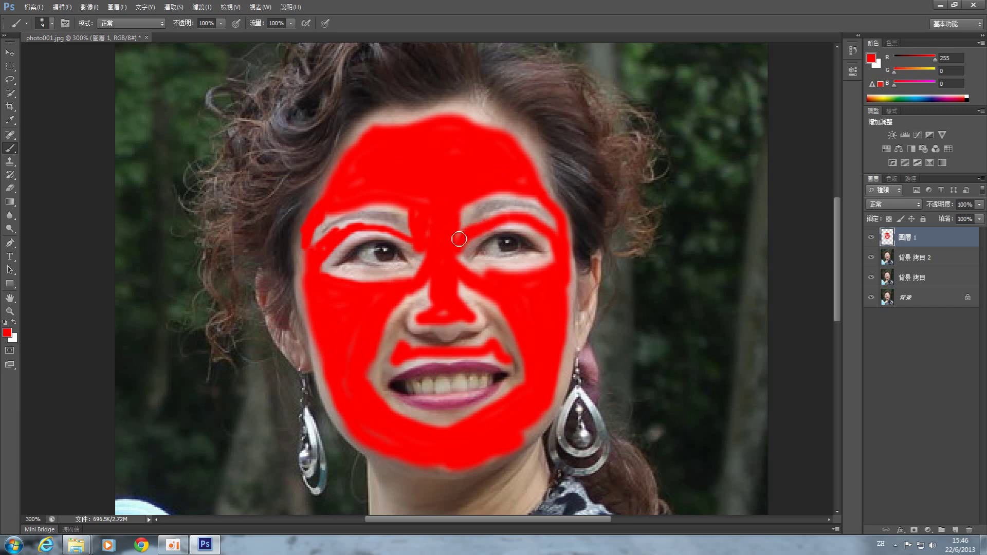
{"action": "left_click_drag", "start_coordinate": [837, 251], "coordinate": [836, 291]}
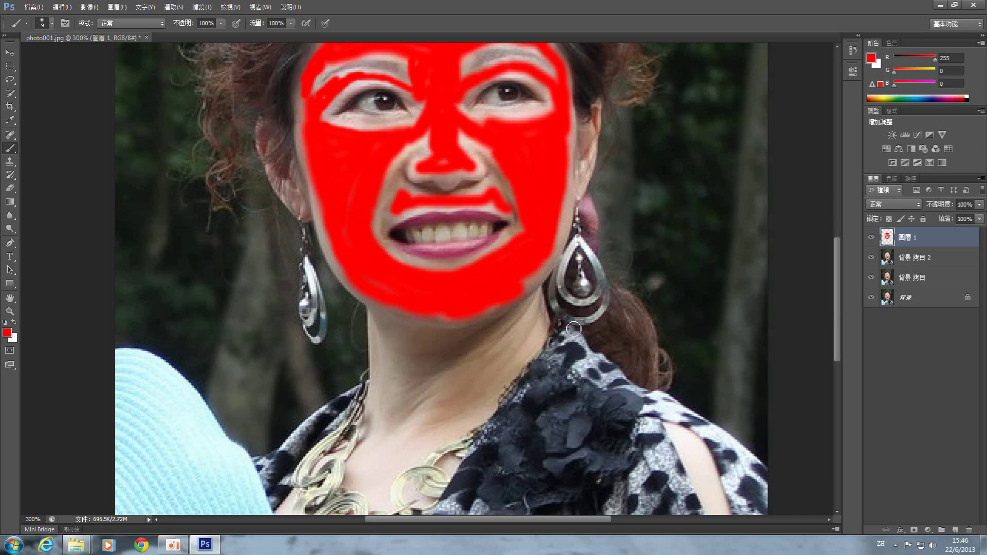
- Paint red strokes from the jaw down over the neck skin, filling the gaps
{"action": "left_click_drag", "start_coordinate": [533, 310], "coordinate": [453, 371]}
{"action": "left_click_drag", "start_coordinate": [492, 329], "coordinate": [431, 361]}
{"action": "left_click_drag", "start_coordinate": [534, 311], "coordinate": [509, 354]}
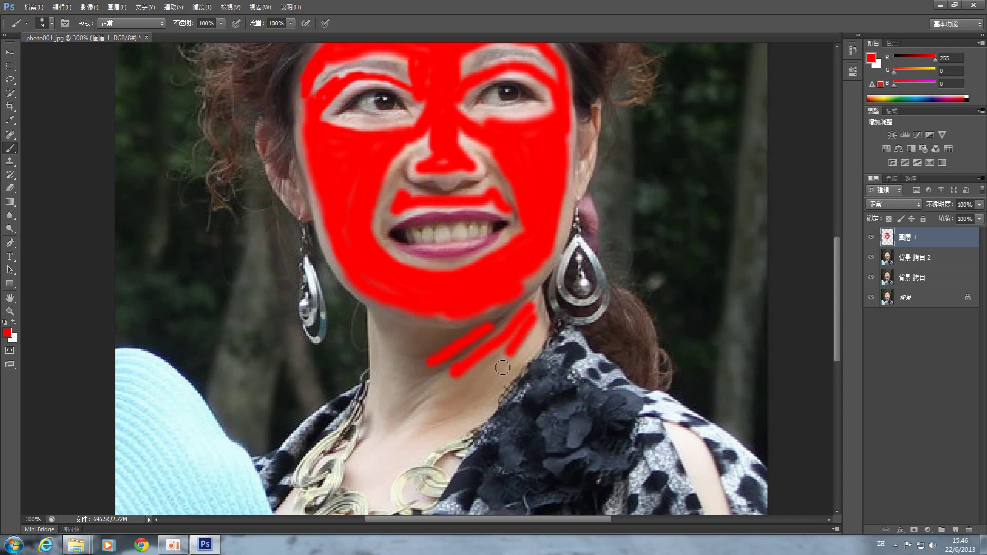
{"action": "mouse_move", "coordinate": [534, 319]}
{"action": "left_mouse_down"}
{"action": "mouse_move", "coordinate": [500, 365]}
{"action": "mouse_move", "coordinate": [440, 372]}
{"action": "mouse_move", "coordinate": [414, 386]}
{"action": "mouse_move", "coordinate": [405, 412]}
{"action": "left_mouse_up"}
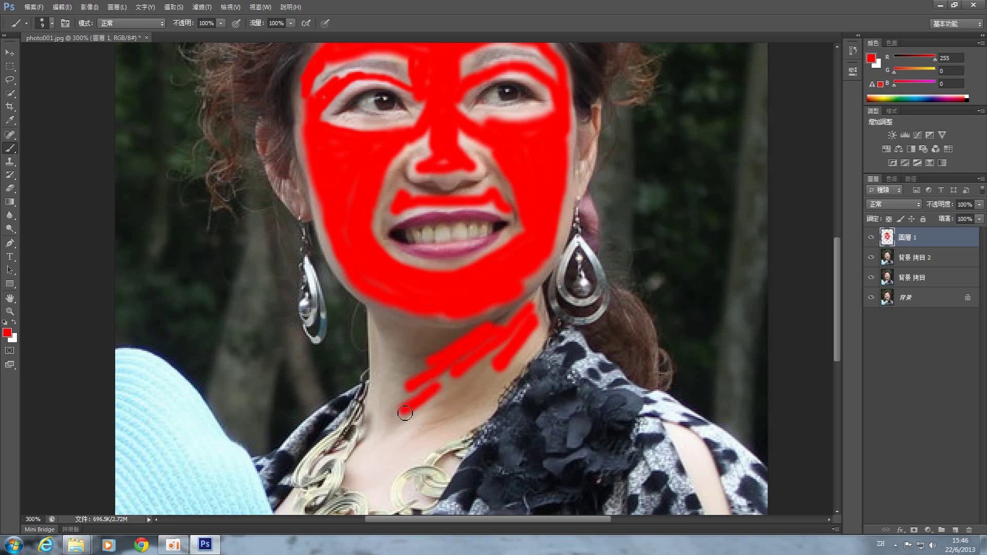
{"action": "mouse_move", "coordinate": [434, 383]}
{"action": "left_mouse_down"}
{"action": "mouse_move", "coordinate": [411, 396]}
{"action": "mouse_move", "coordinate": [434, 387]}
{"action": "mouse_move", "coordinate": [412, 360]}
{"action": "left_mouse_up"}
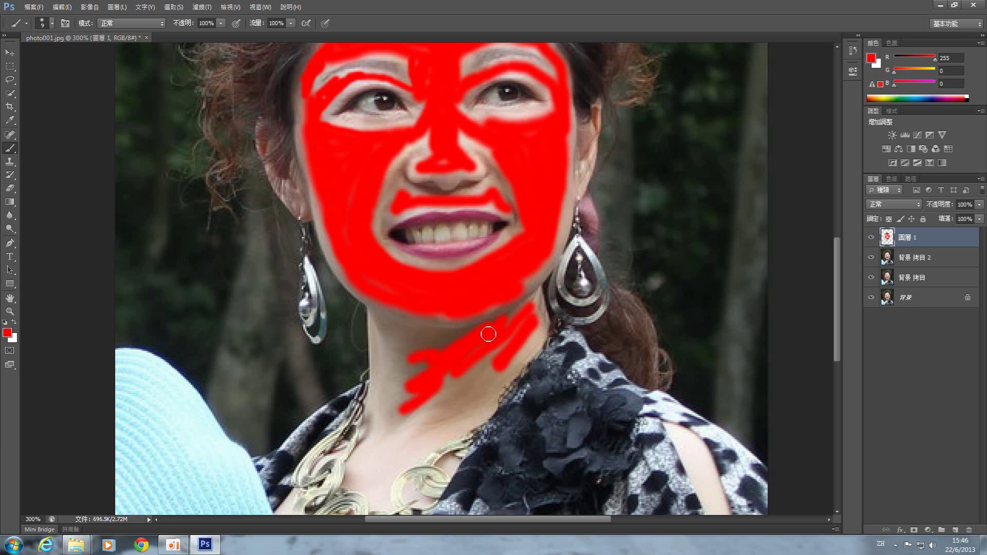
{"action": "left_click_drag", "start_coordinate": [522, 324], "coordinate": [497, 354]}
{"action": "left_click_drag", "start_coordinate": [835, 288], "coordinate": [835, 263]}
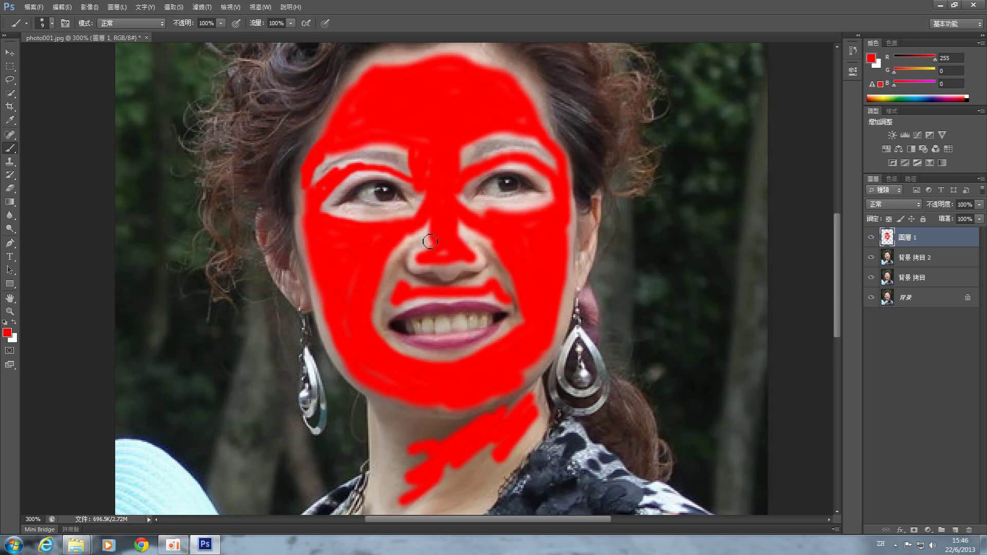
- Use the Rectangular Marquee tool to select the red-painted face and neck area
{"action": "left_click", "coordinate": [8, 71]}
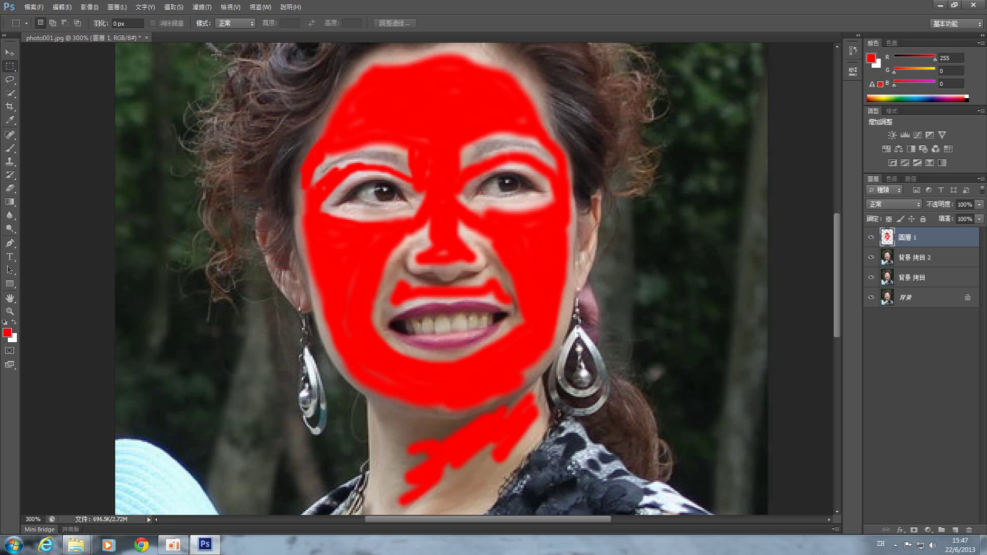
{"action": "left_click_drag", "start_coordinate": [219, 49], "coordinate": [580, 320]}
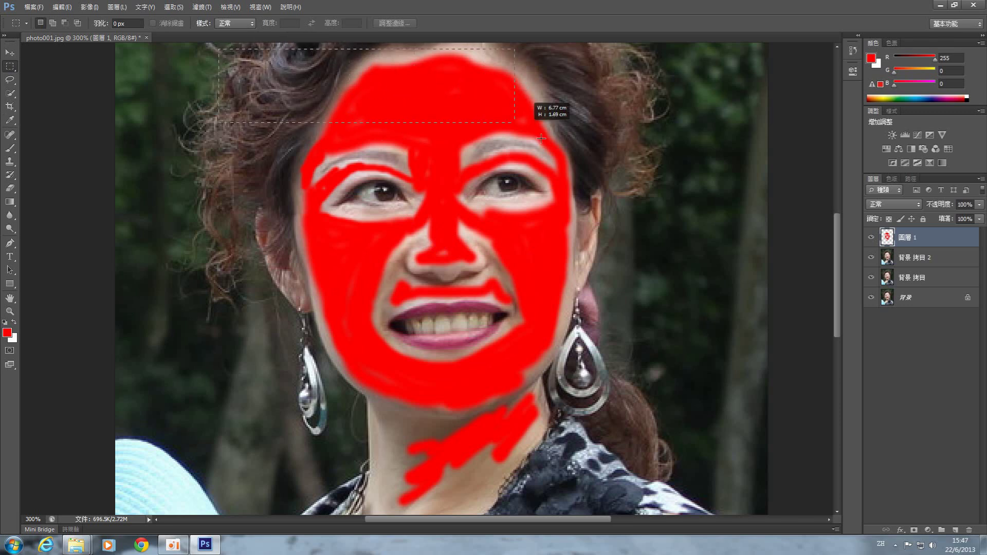
{"action": "left_click_drag", "start_coordinate": [580, 366], "coordinate": [683, 514]}
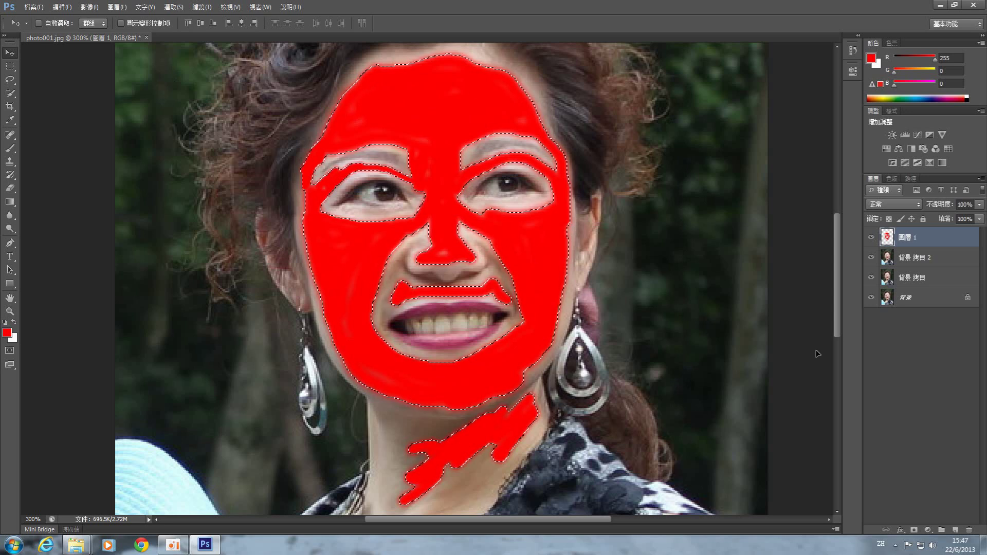
- Hide the red 圖層 1 layer and make 背景 拷貝 2 the active layer
{"action": "left_click", "coordinate": [871, 237]}
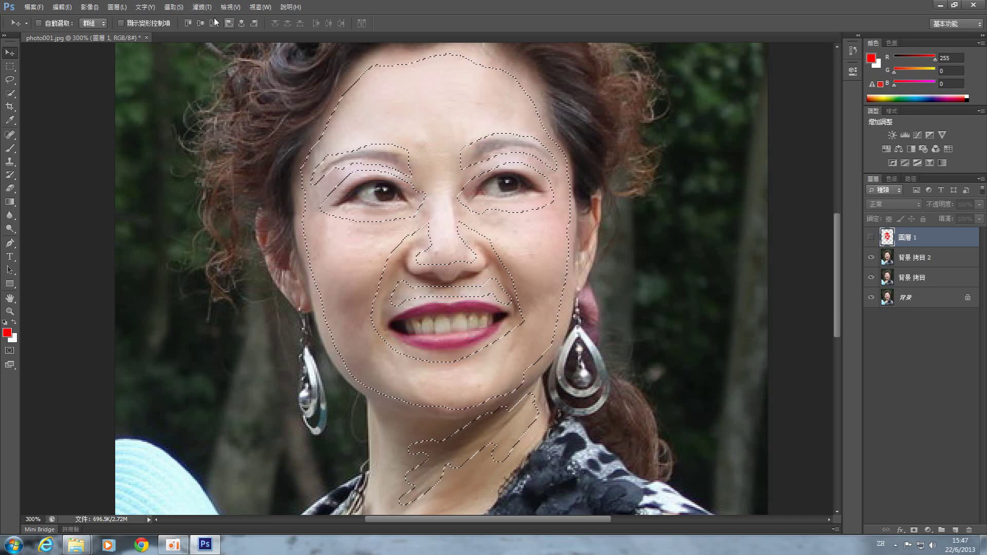
{"action": "left_click", "coordinate": [197, 7]}
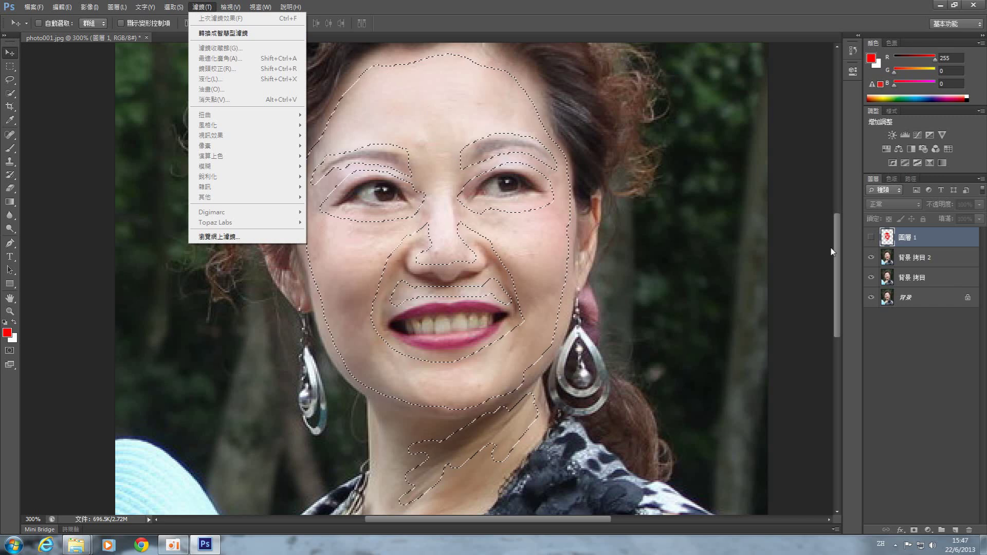
{"action": "left_click", "coordinate": [943, 257]}
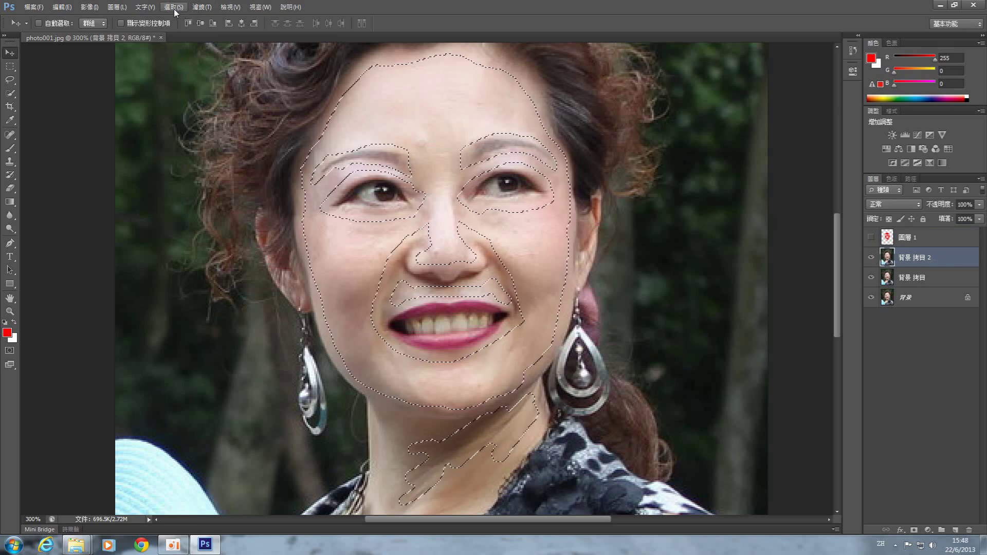
- Run Filter > Blur > Gaussian Blur at a 1.5-pixel radius on the selected face and neck
{"action": "left_click", "coordinate": [201, 8]}
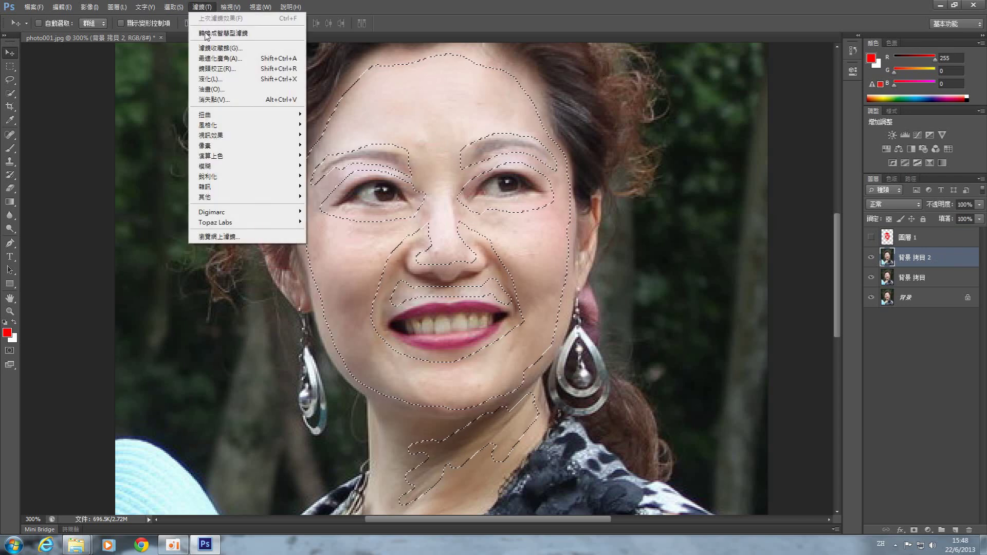
{"action": "mouse_move", "coordinate": [231, 165]}
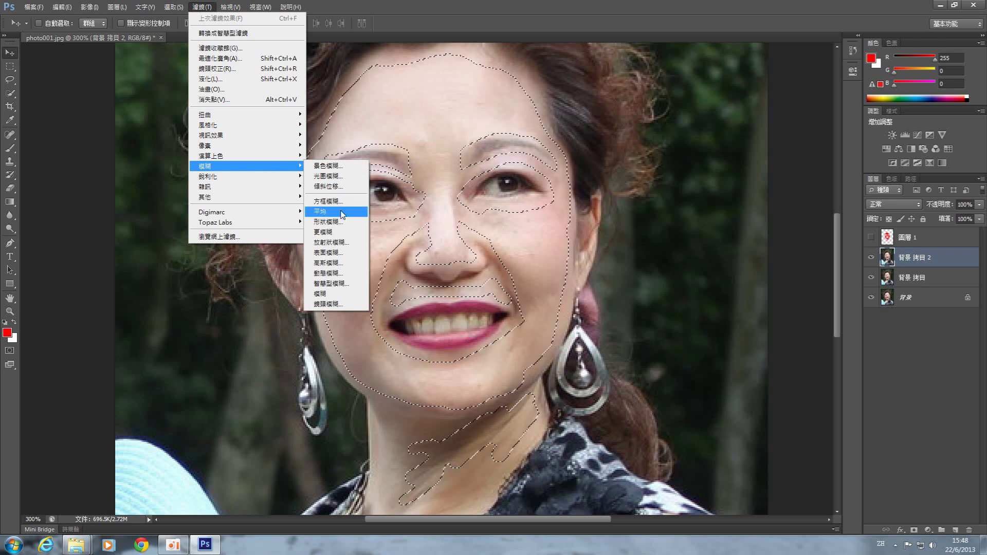
{"action": "left_click", "coordinate": [337, 263]}
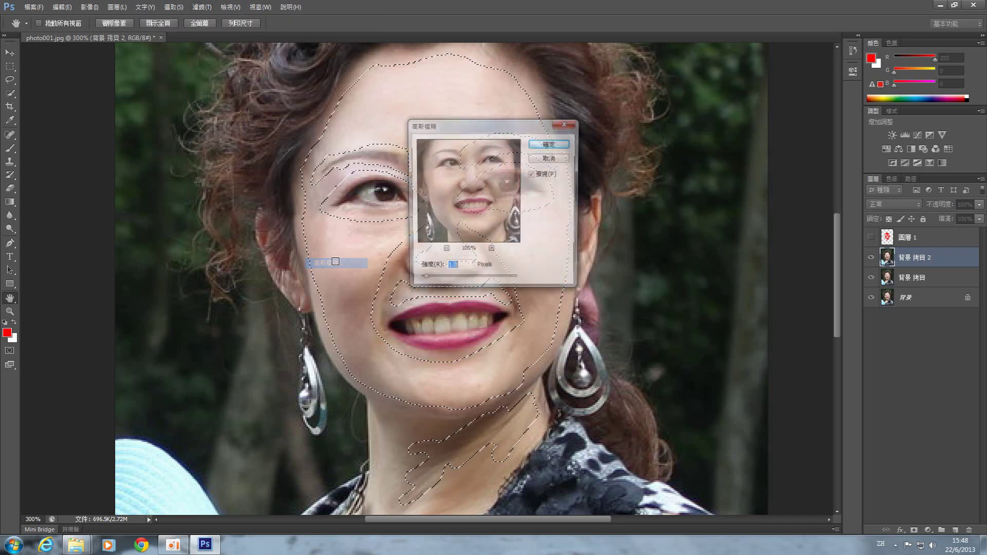
{"action": "left_click_drag", "start_coordinate": [485, 135], "coordinate": [687, 118]}
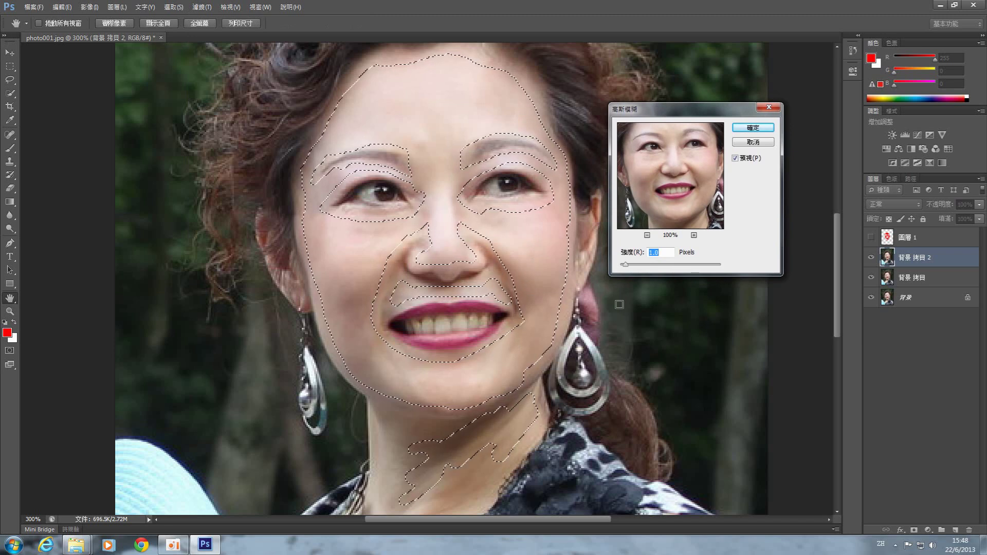
{"action": "left_click_drag", "start_coordinate": [625, 265], "coordinate": [627, 268]}
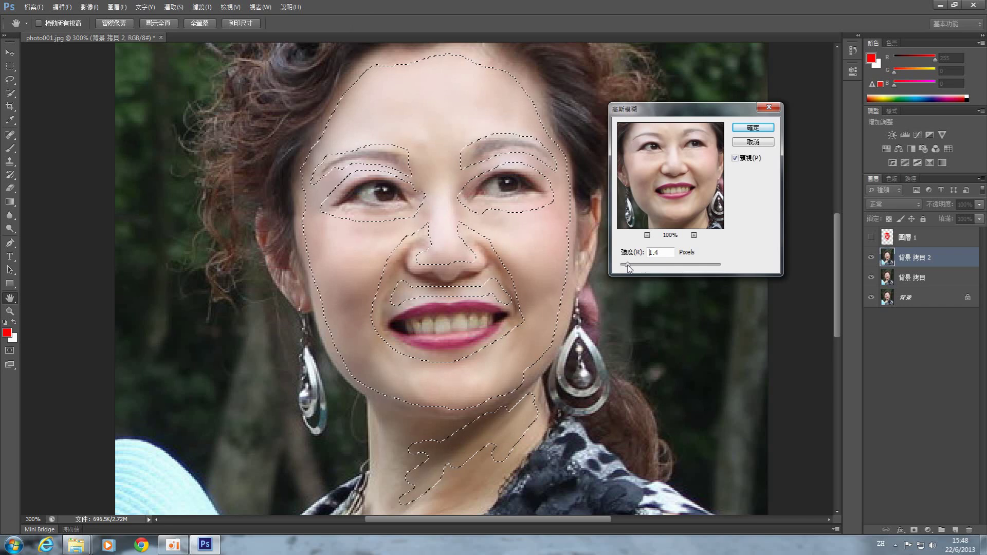
{"action": "left_click", "coordinate": [628, 267]}
{"action": "left_click_drag", "start_coordinate": [627, 266], "coordinate": [626, 266]}
{"action": "left_click", "coordinate": [629, 266]}
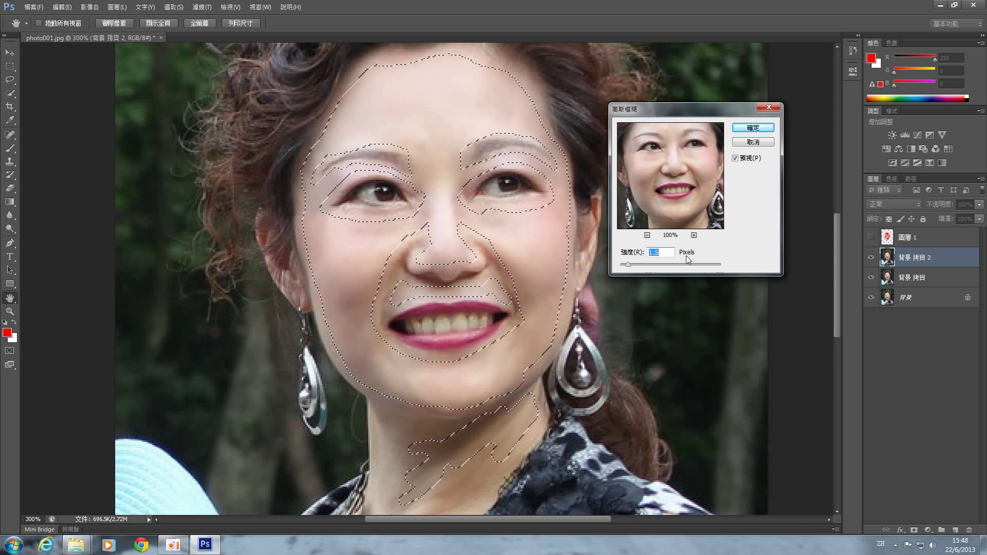
{"action": "left_click", "coordinate": [754, 129]}
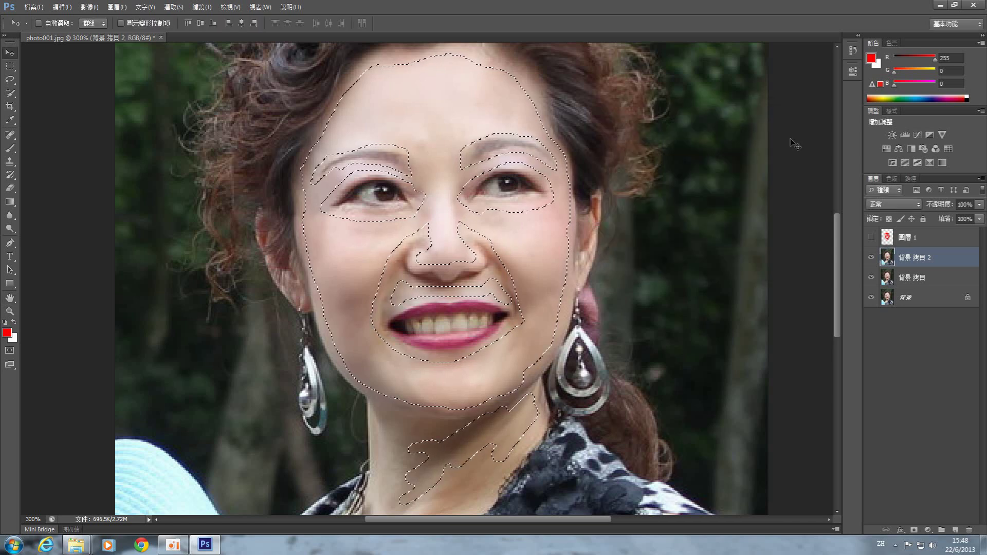
{"action": "left_click", "coordinate": [9, 66]}
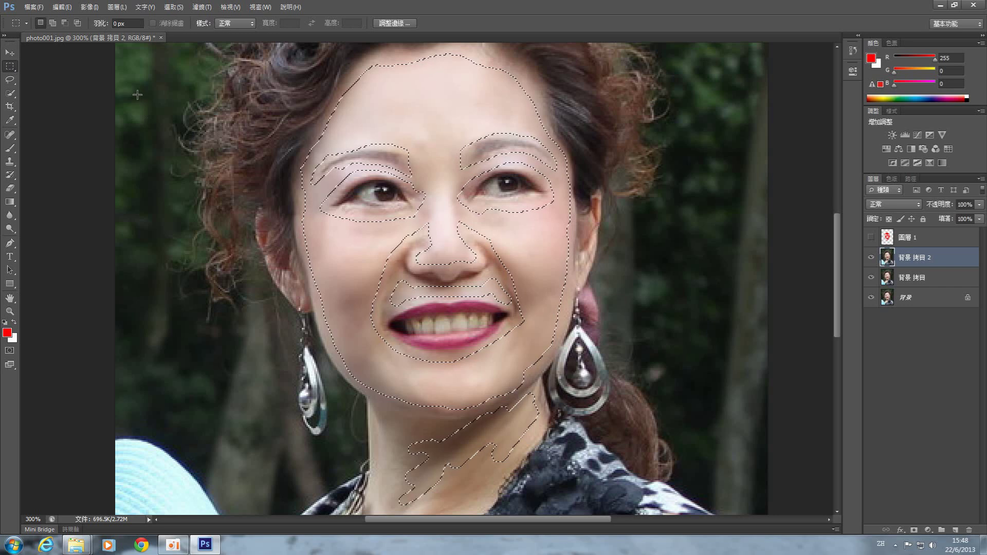
- Deselect the skin area and zoom the view out to 200% with the Zoom tool
{"action": "left_click", "coordinate": [136, 93]}
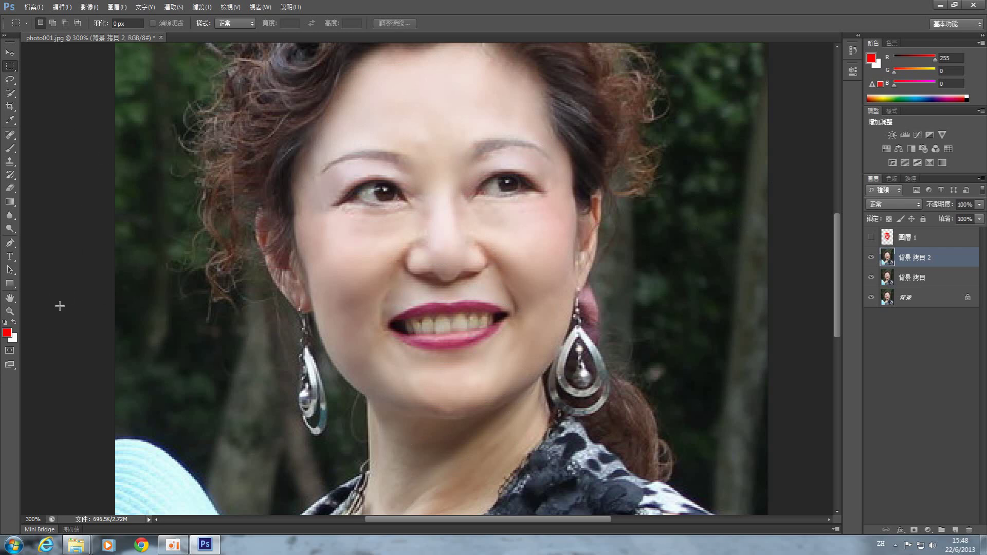
{"action": "left_click", "coordinate": [10, 312]}
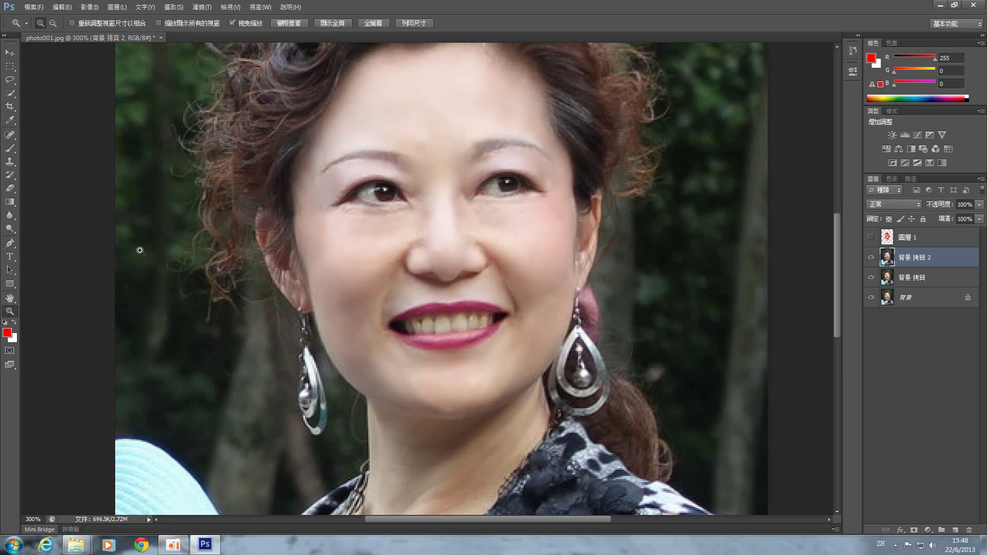
{"action": "right_click", "coordinate": [278, 194]}
{"action": "left_click", "coordinate": [51, 23]}
{"action": "left_click", "coordinate": [381, 199]}
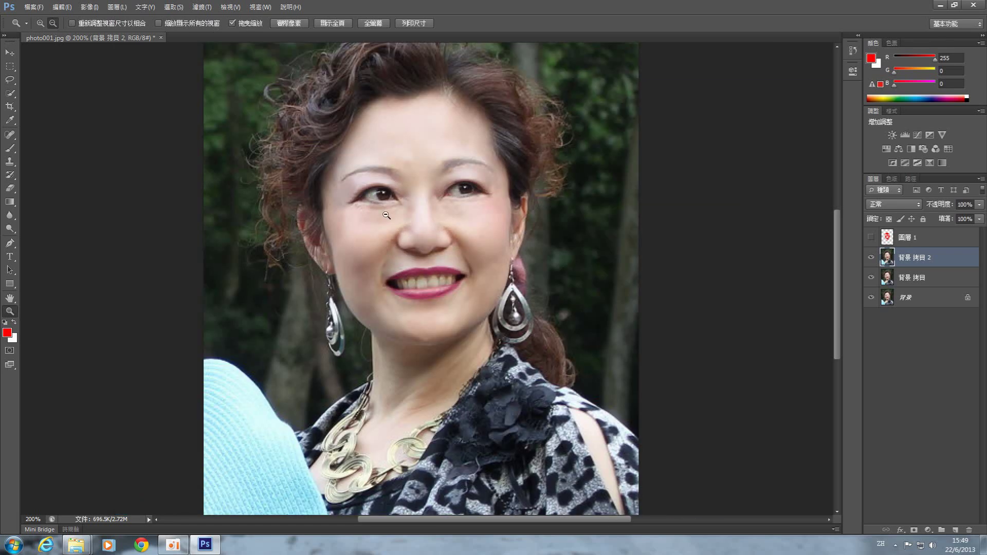
- Toggle 背景 拷貝 2 off and on at 100% and 200% zoom to compare original and smoothed skin
{"action": "left_click", "coordinate": [425, 261]}
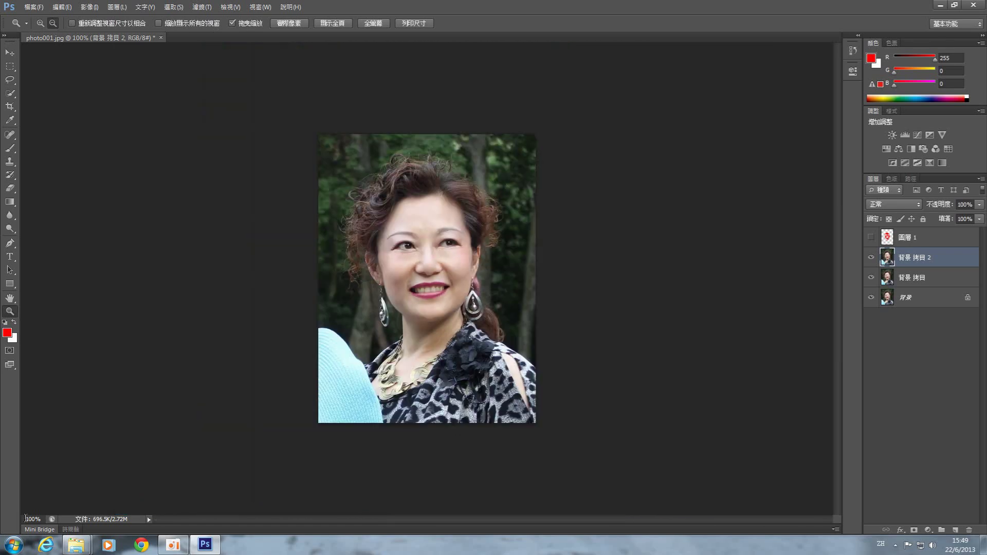
{"action": "left_click", "coordinate": [871, 258]}
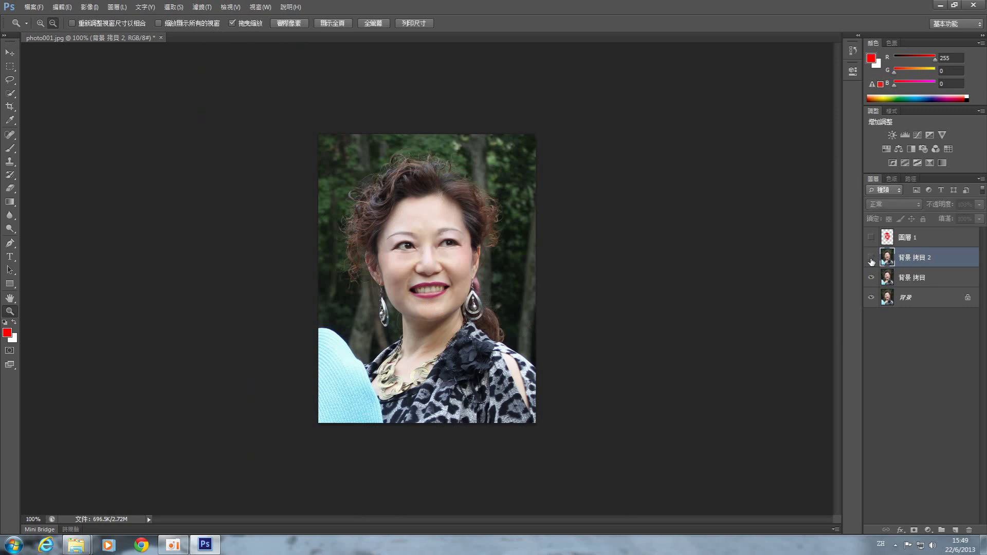
{"action": "key", "text": "ctrl+plus"}
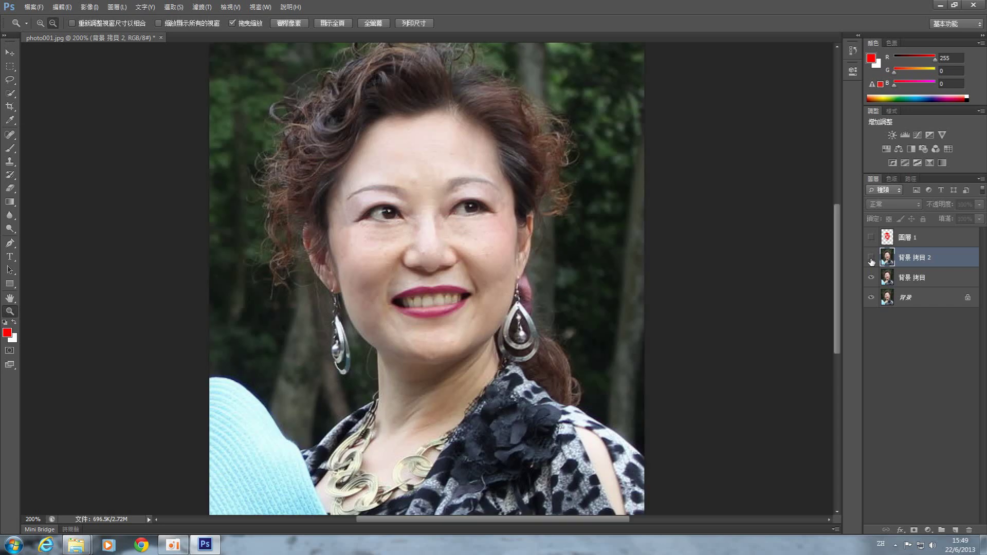
{"action": "left_click", "coordinate": [871, 258]}
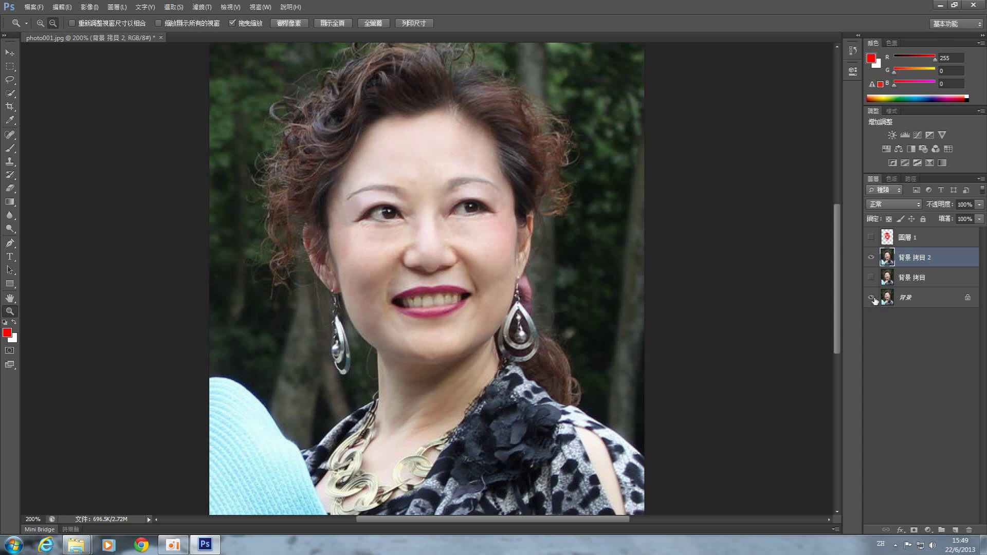
{"action": "left_click", "coordinate": [870, 257]}
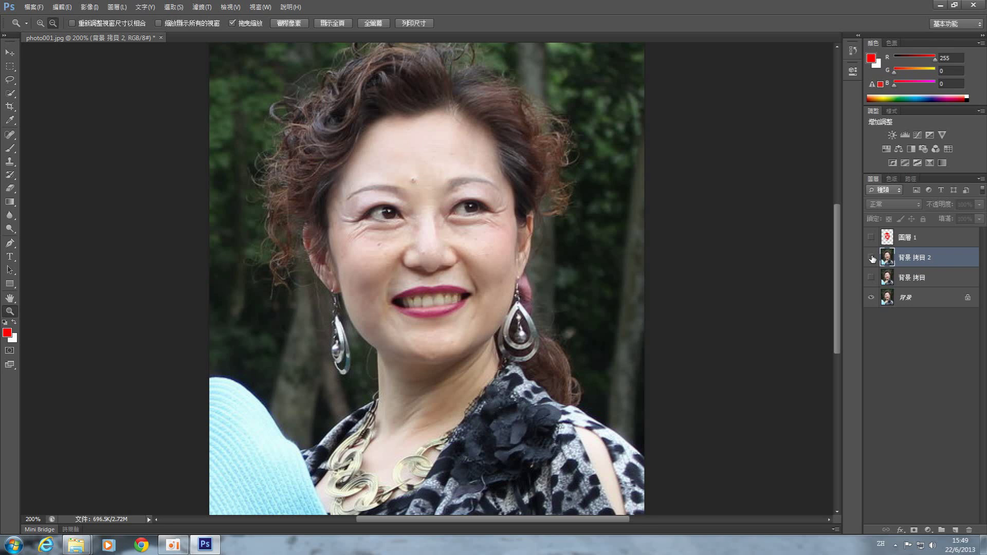
{"action": "left_click", "coordinate": [871, 258]}
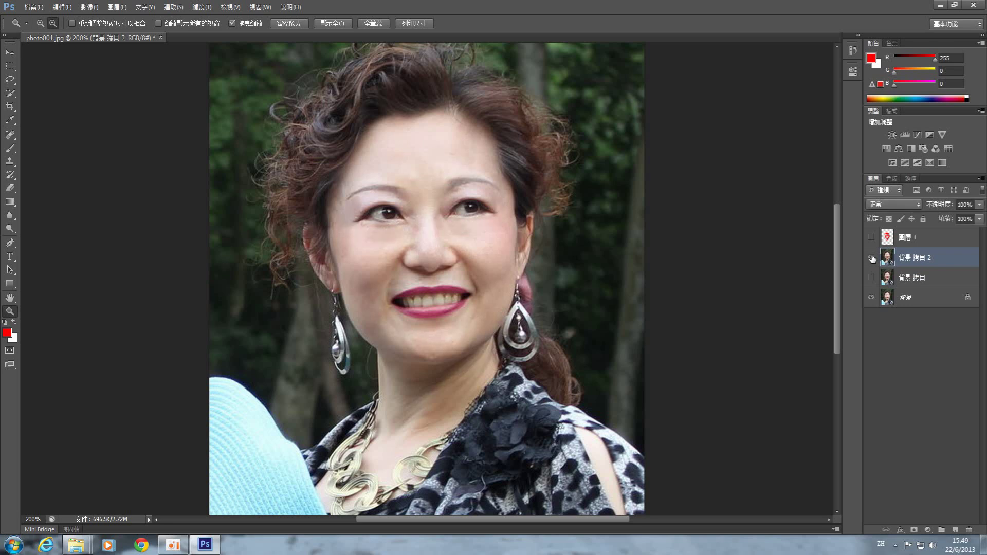